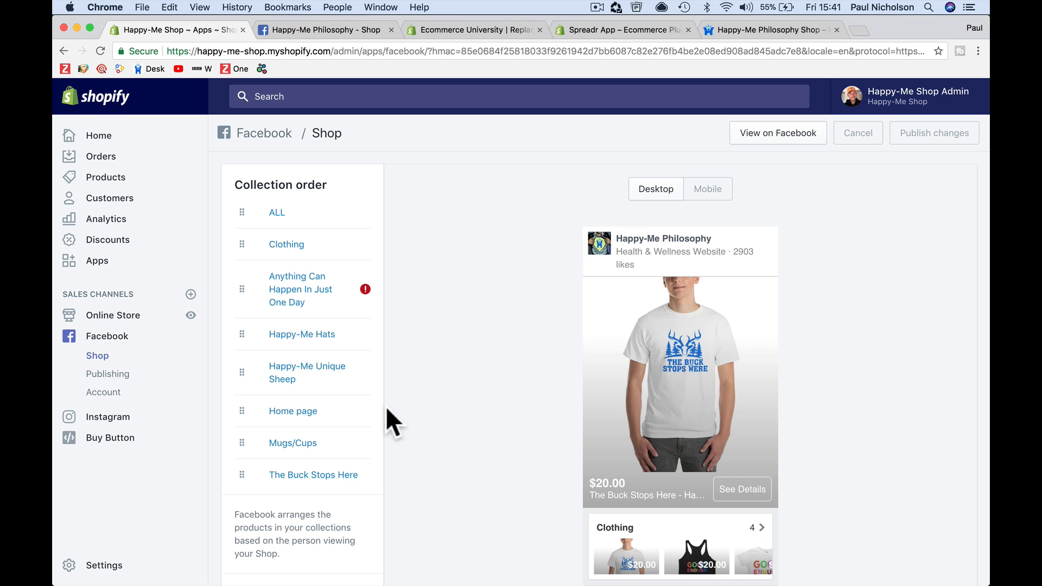
Open the store's Facebook page from the Facebook channel and go to its Shop section
{"action": "left_click", "coordinate": [782, 136]}
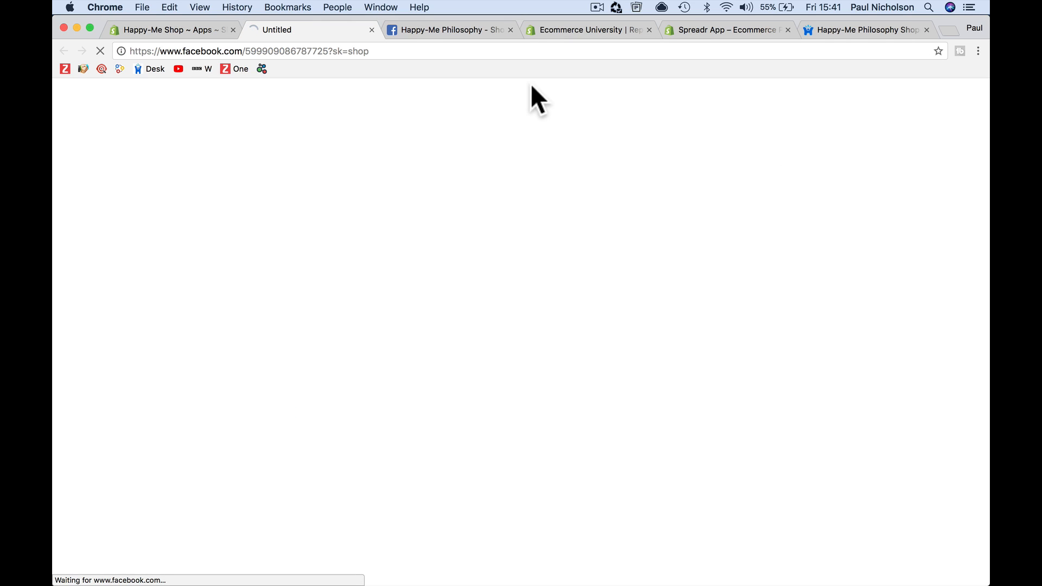
{"action": "left_click", "coordinate": [510, 30]}
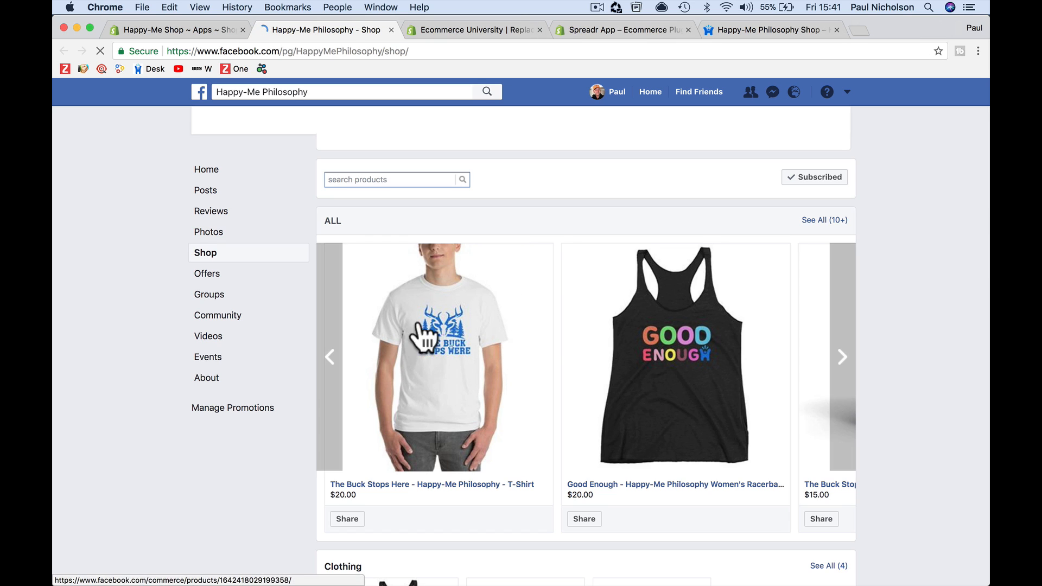
{"action": "left_click", "coordinate": [233, 425]}
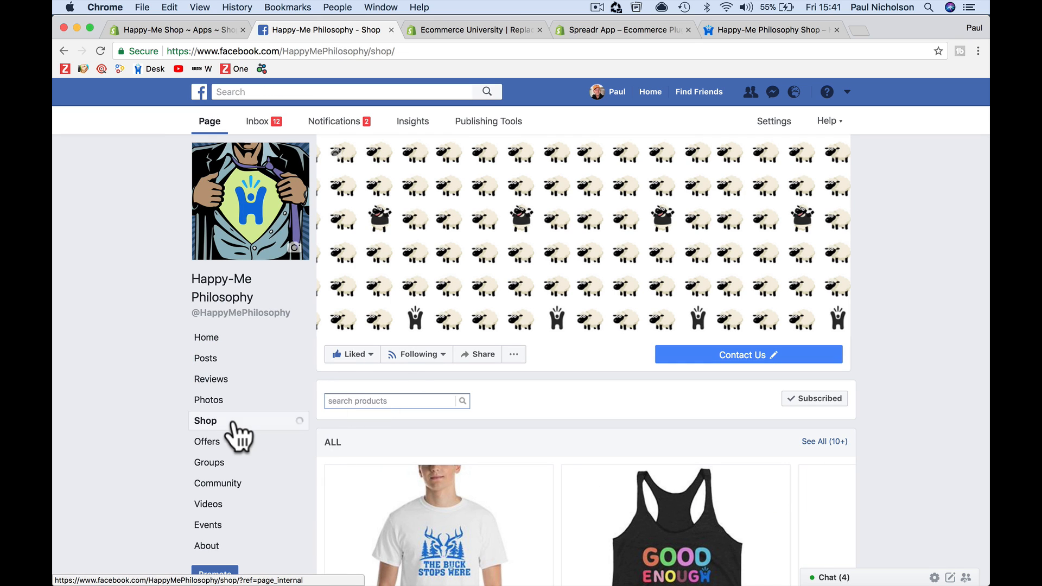
Browse the Facebook Shop's collections and product carousels
{"action": "scroll", "coordinate": [233, 433], "scroll_direction": "down", "scroll_amount": 5}
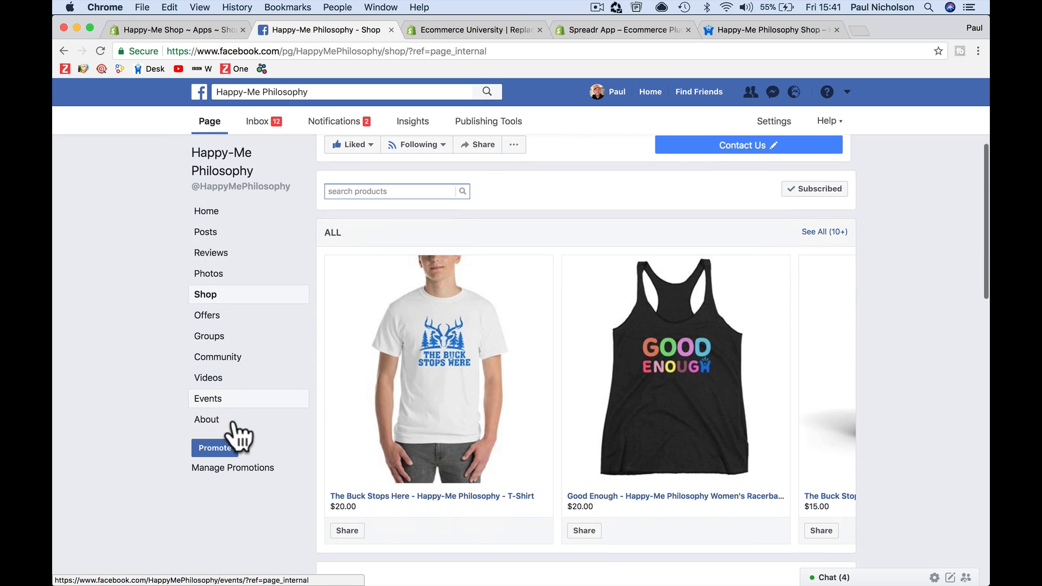
{"action": "left_click", "coordinate": [841, 359]}
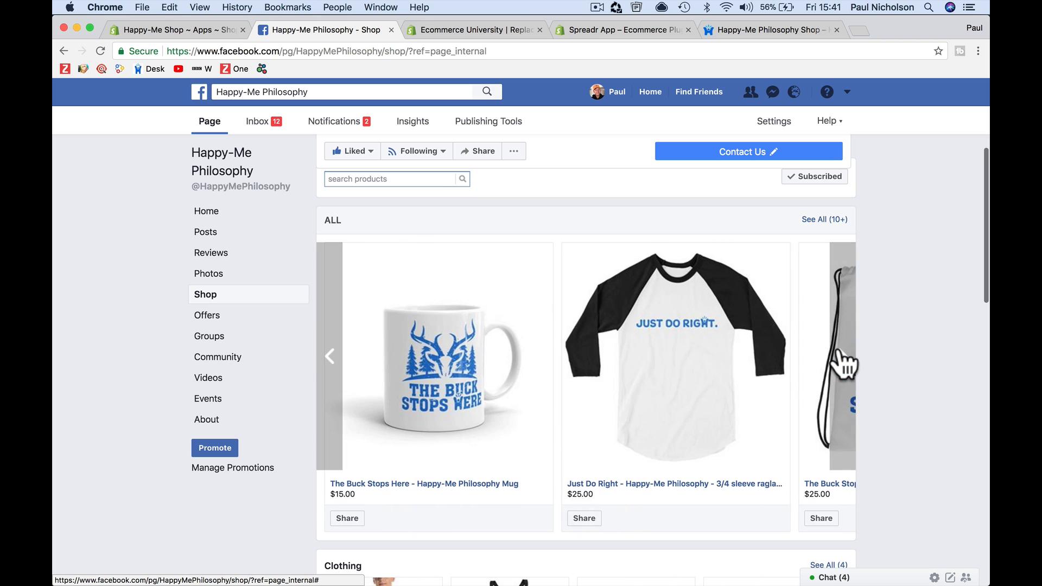
{"action": "scroll", "coordinate": [758, 412], "scroll_direction": "down", "scroll_amount": 7}
{"action": "scroll", "coordinate": [758, 412], "scroll_direction": "up", "scroll_amount": 1}
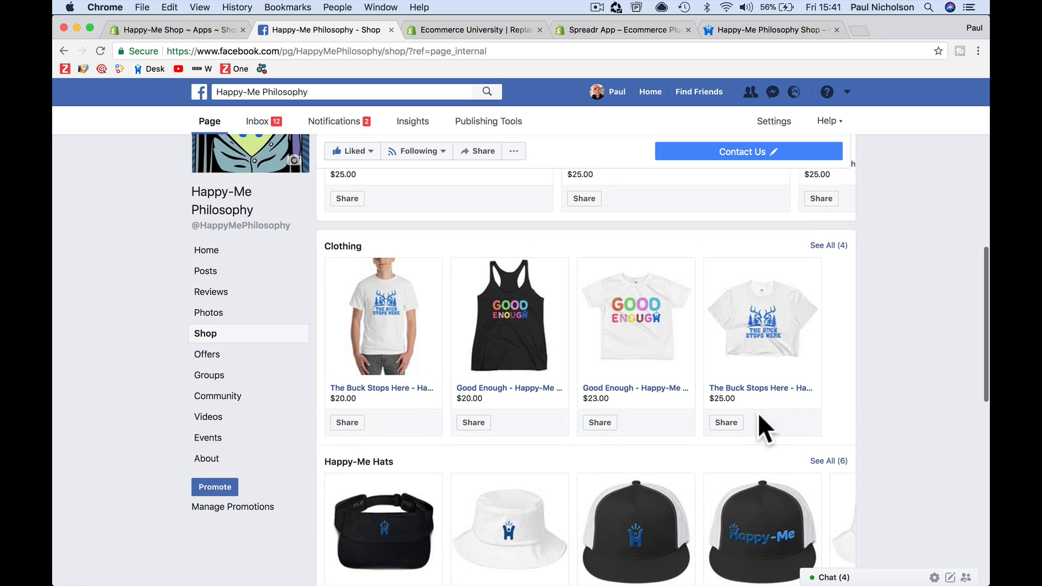
{"action": "scroll", "coordinate": [757, 412], "scroll_direction": "down", "scroll_amount": 2}
{"action": "scroll", "coordinate": [757, 412], "scroll_direction": "down", "scroll_amount": 2}
{"action": "left_click", "coordinate": [842, 374]}
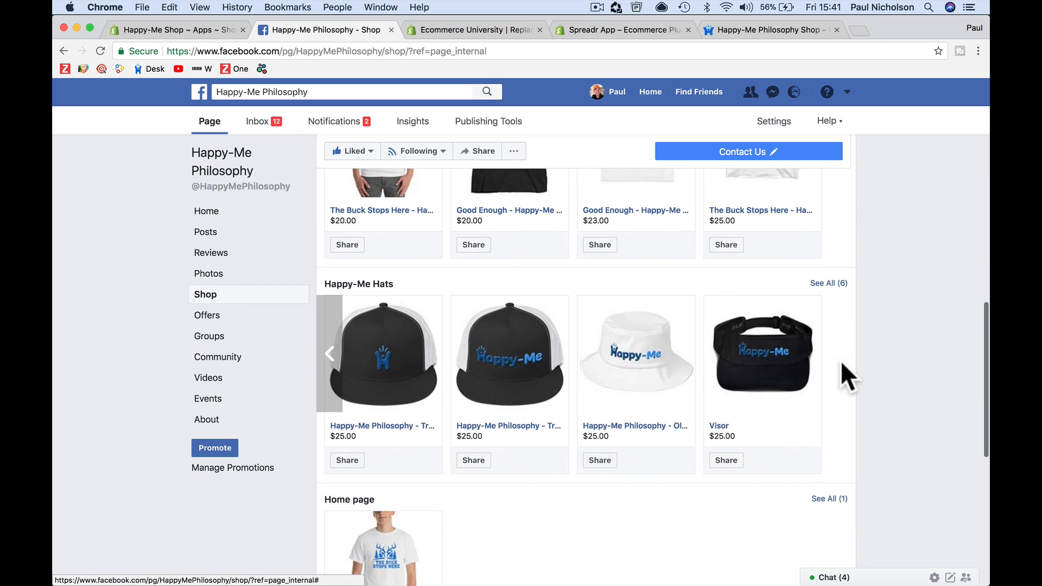
{"action": "scroll", "coordinate": [838, 360], "scroll_direction": "down", "scroll_amount": 4}
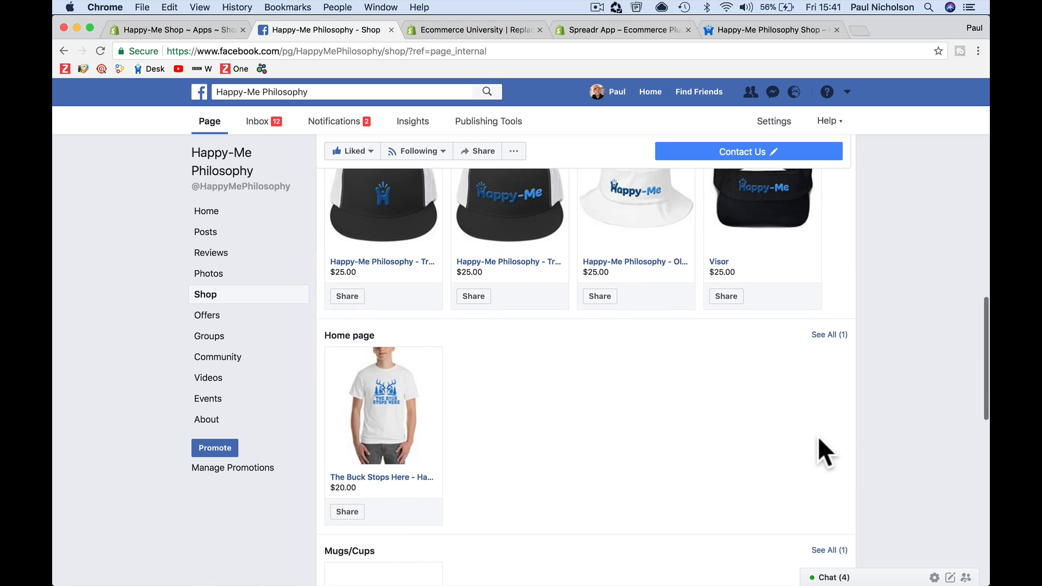
{"action": "scroll", "coordinate": [818, 435], "scroll_direction": "up", "scroll_amount": 2}
{"action": "scroll", "coordinate": [819, 448], "scroll_direction": "up", "scroll_amount": 12}
{"action": "scroll", "coordinate": [818, 449], "scroll_direction": "down", "scroll_amount": 3}
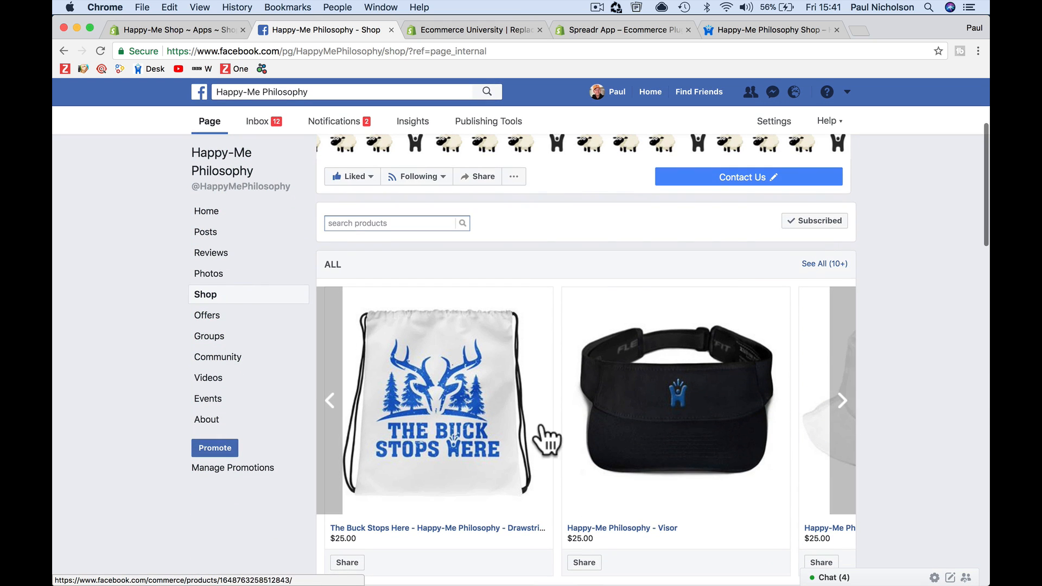
Search the Facebook Shop for "mug"
{"action": "left_click", "coordinate": [335, 408]}
{"action": "left_click", "coordinate": [336, 408]}
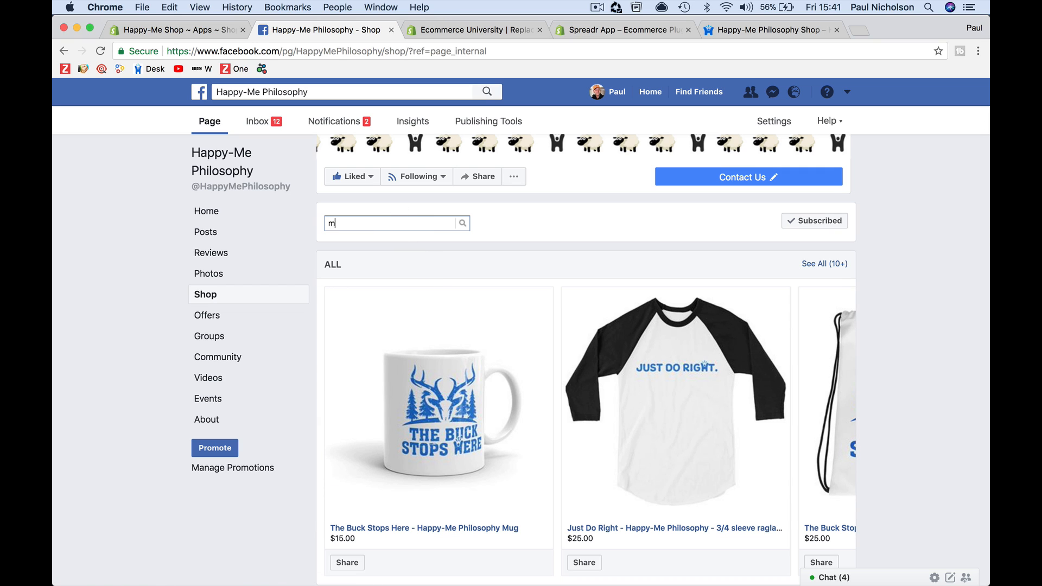
{"action": "left_click", "coordinate": [462, 225]}
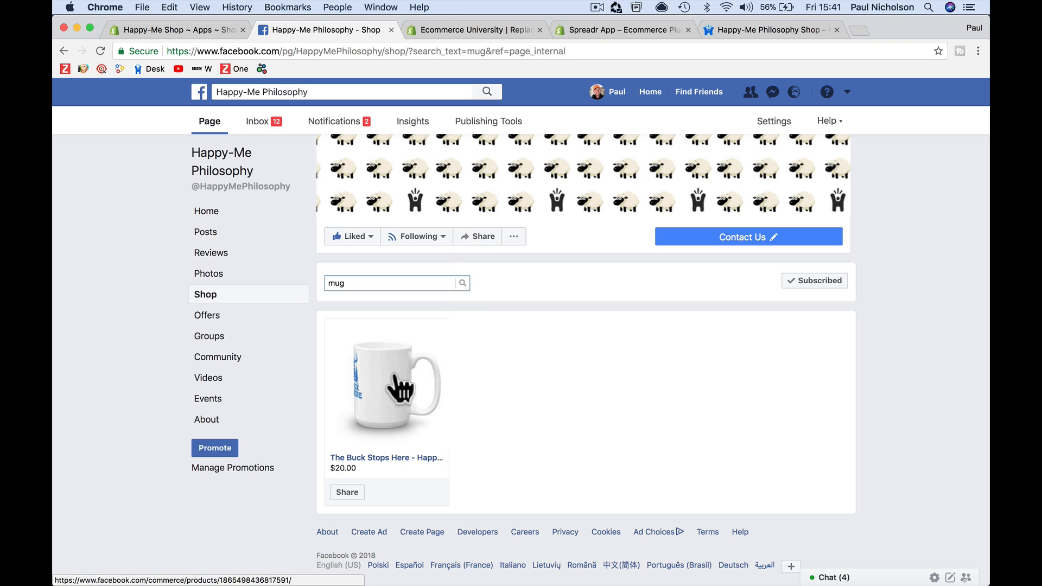
Open The Buck Stops Here mug product and view its photos
{"action": "left_click", "coordinate": [438, 371]}
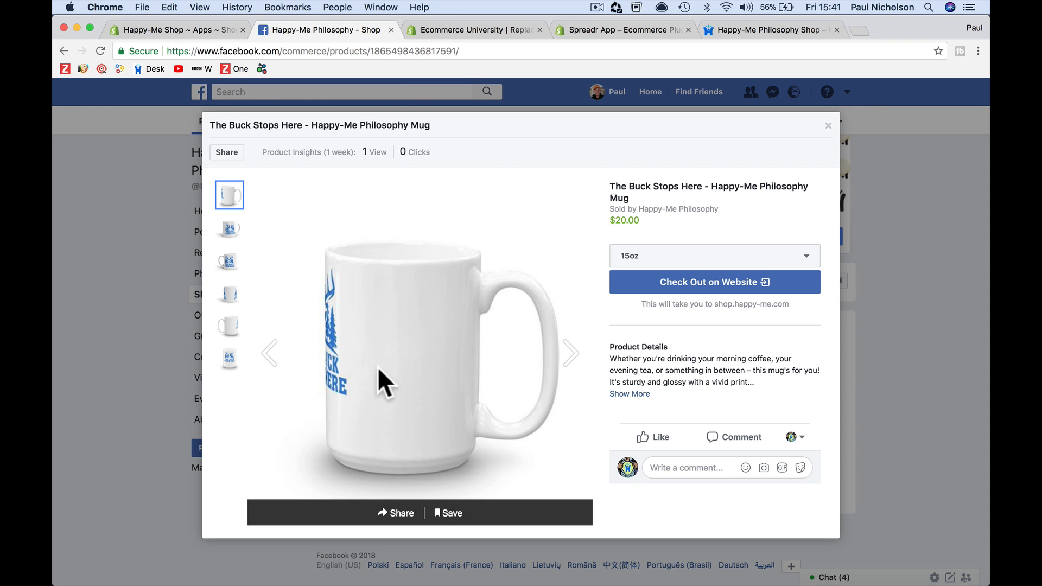
{"action": "left_click", "coordinate": [230, 228]}
{"action": "left_click", "coordinate": [231, 260]}
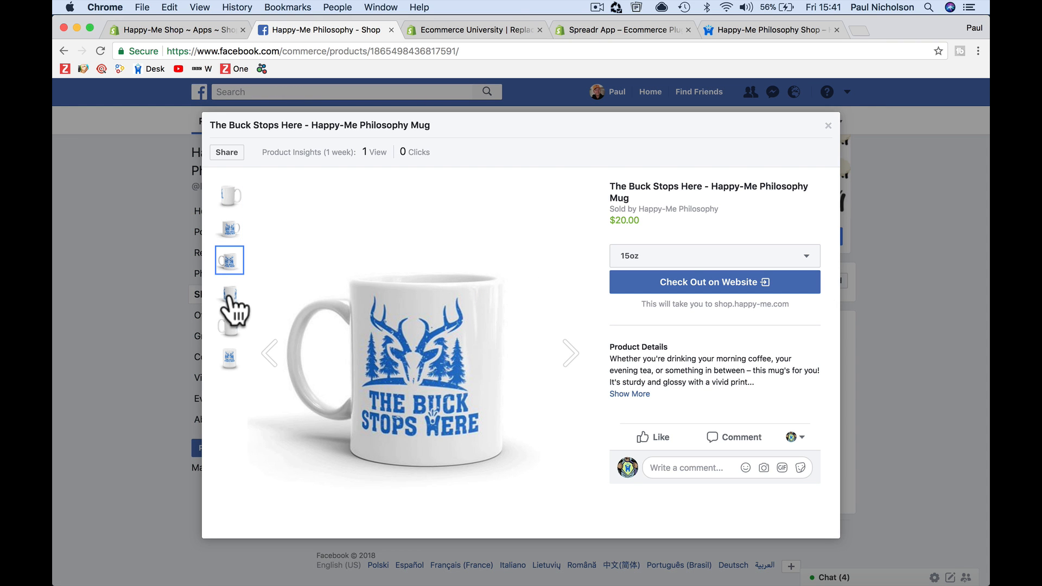
Switch the mug's size between 15oz and 11oz, ending on 11oz, and view another photo
{"action": "left_click", "coordinate": [651, 258]}
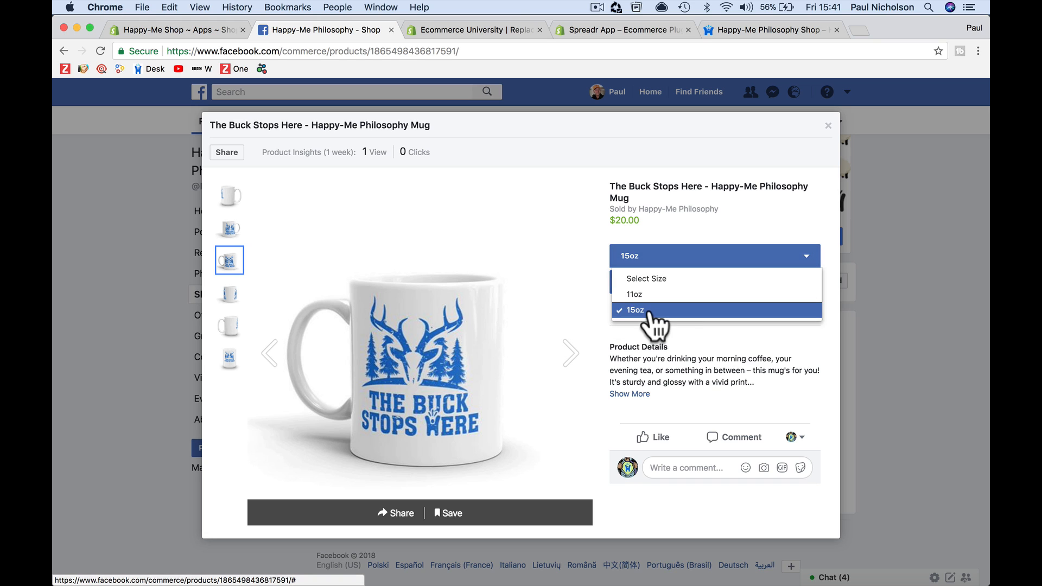
{"action": "left_click", "coordinate": [650, 294]}
{"action": "left_click", "coordinate": [659, 256]}
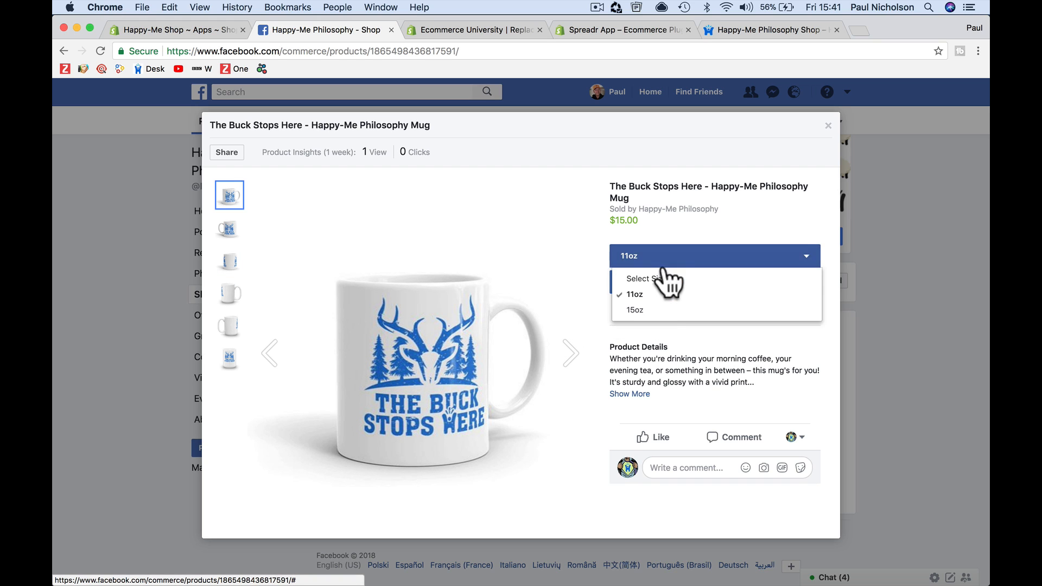
{"action": "left_click", "coordinate": [661, 307]}
{"action": "left_click", "coordinate": [668, 266]}
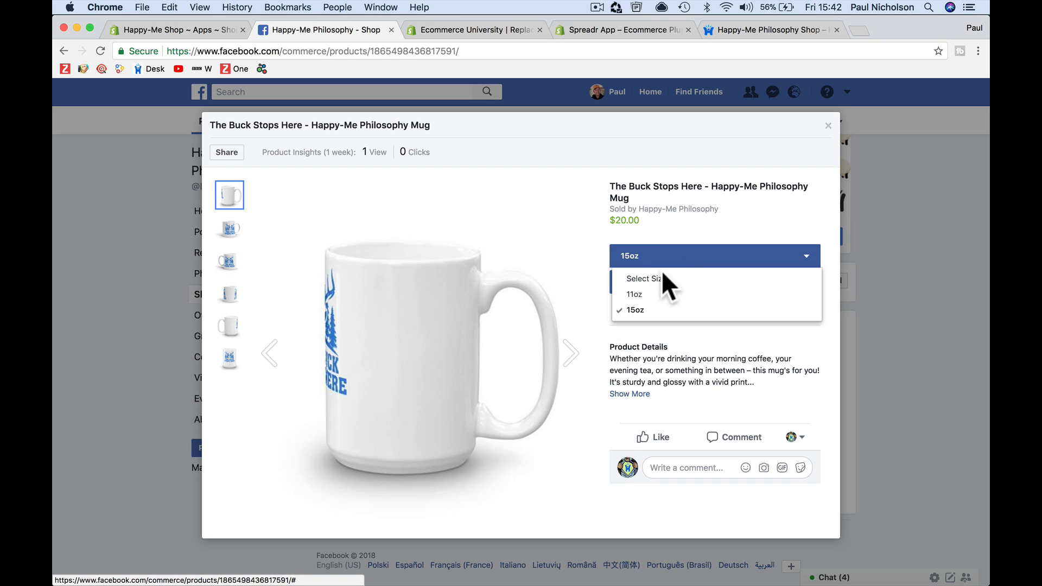
{"action": "left_click", "coordinate": [660, 294]}
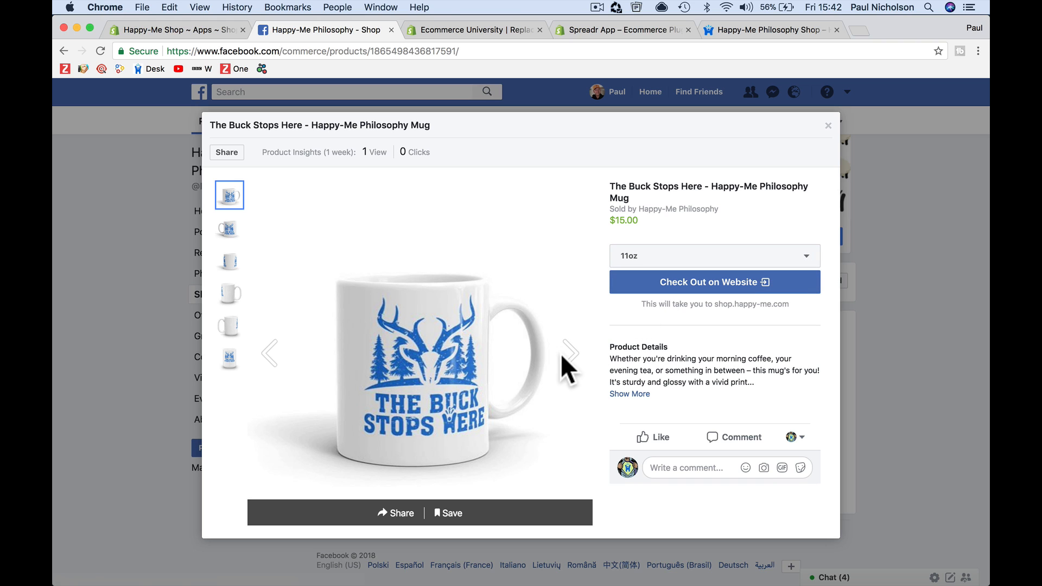
{"action": "left_click", "coordinate": [278, 354]}
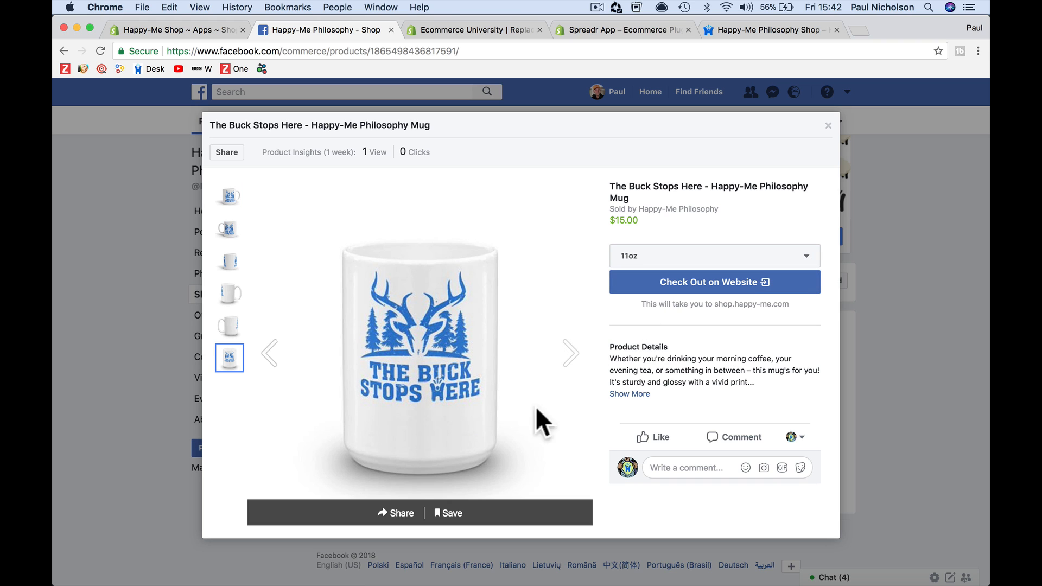
Check out the 11oz mug on the store website, then return to the Facebook tab
{"action": "left_click", "coordinate": [739, 284]}
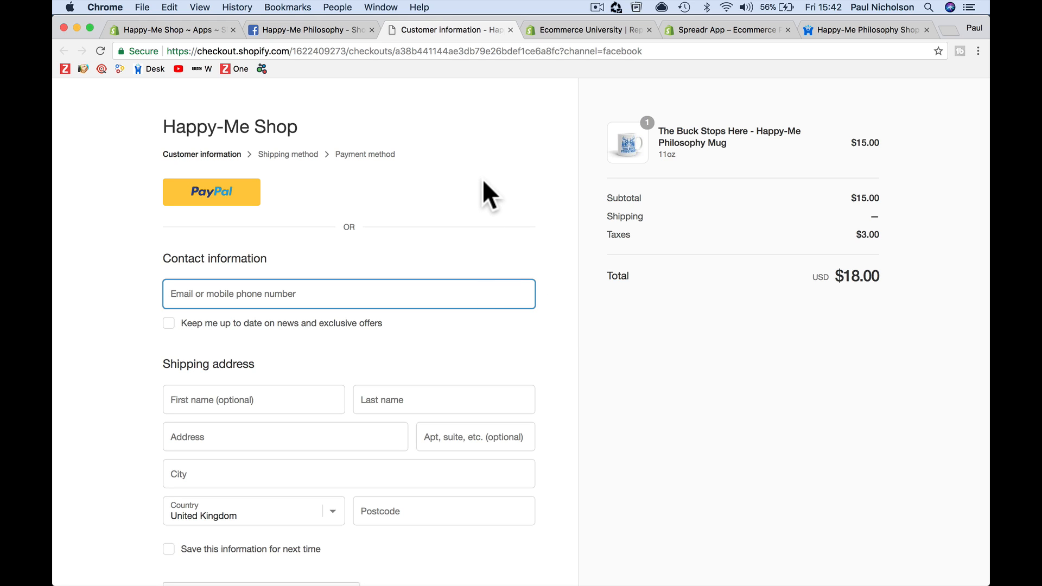
{"action": "left_click", "coordinate": [330, 31]}
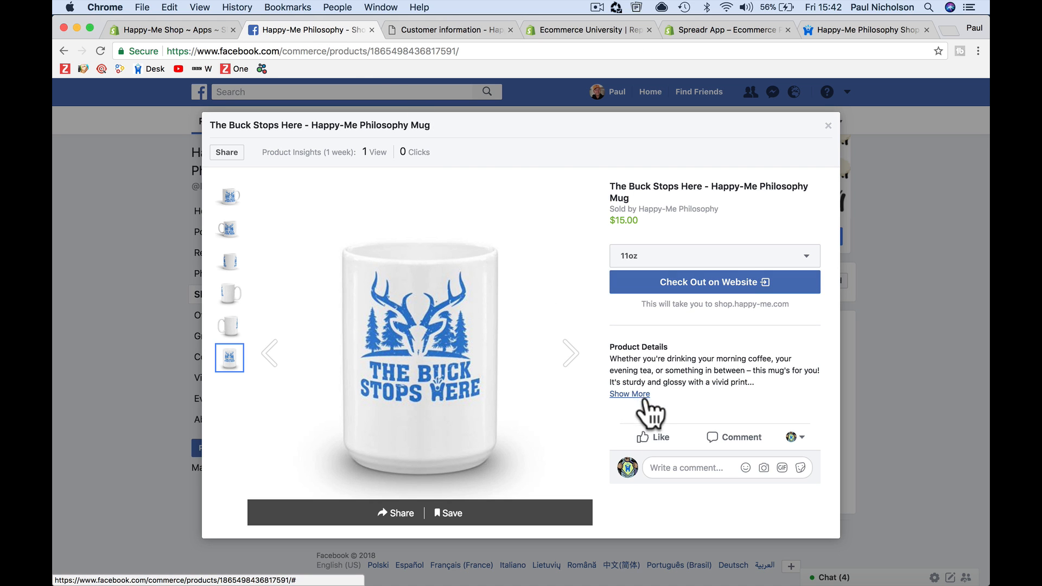
Review the Facebook channel's Shop collection order and Account settings in the store admin
{"action": "left_click", "coordinate": [201, 30]}
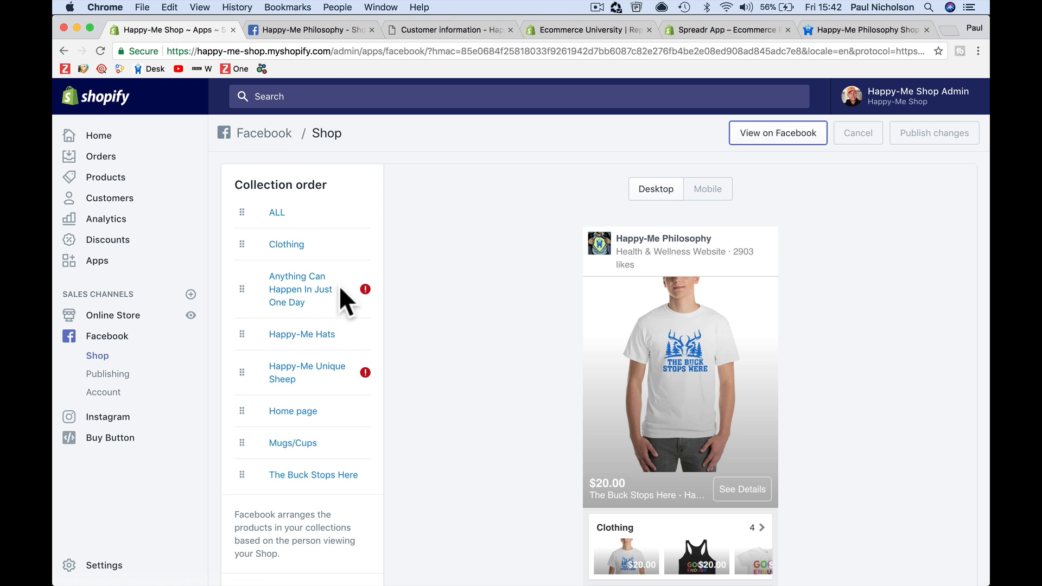
{"action": "scroll", "coordinate": [339, 286], "scroll_direction": "down", "scroll_amount": 5}
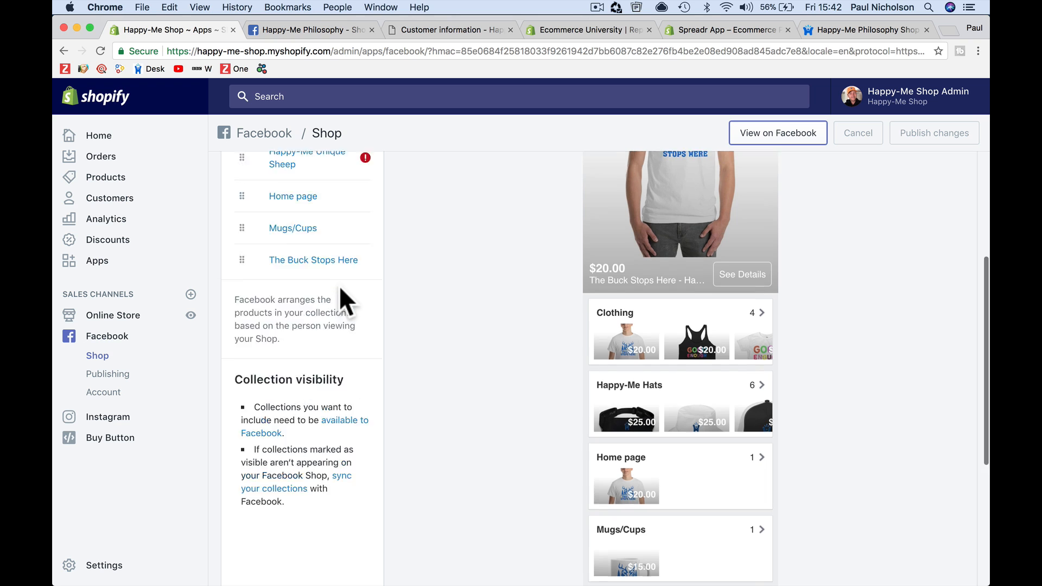
{"action": "scroll", "coordinate": [341, 288], "scroll_direction": "up", "scroll_amount": 5}
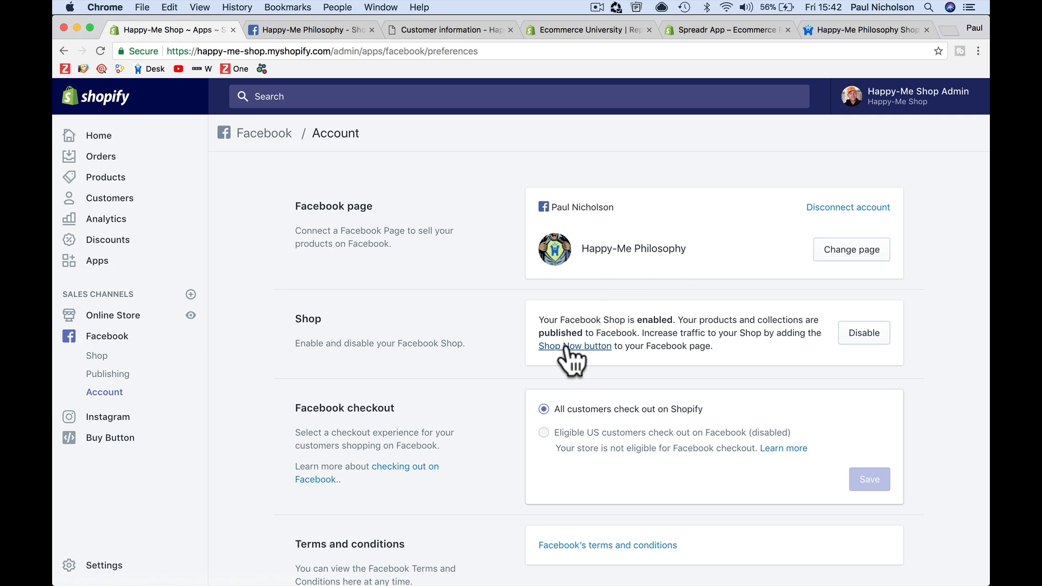
{"action": "scroll", "coordinate": [689, 345], "scroll_direction": "down", "scroll_amount": 2}
{"action": "scroll", "coordinate": [689, 345], "scroll_direction": "down", "scroll_amount": 3}
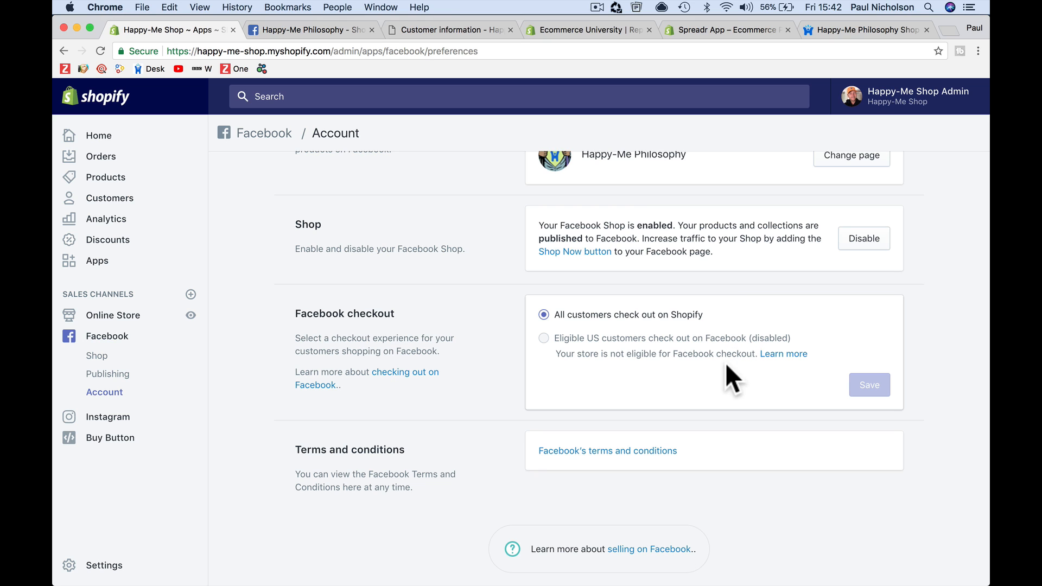
{"action": "scroll", "coordinate": [337, 301], "scroll_direction": "up", "scroll_amount": 3}
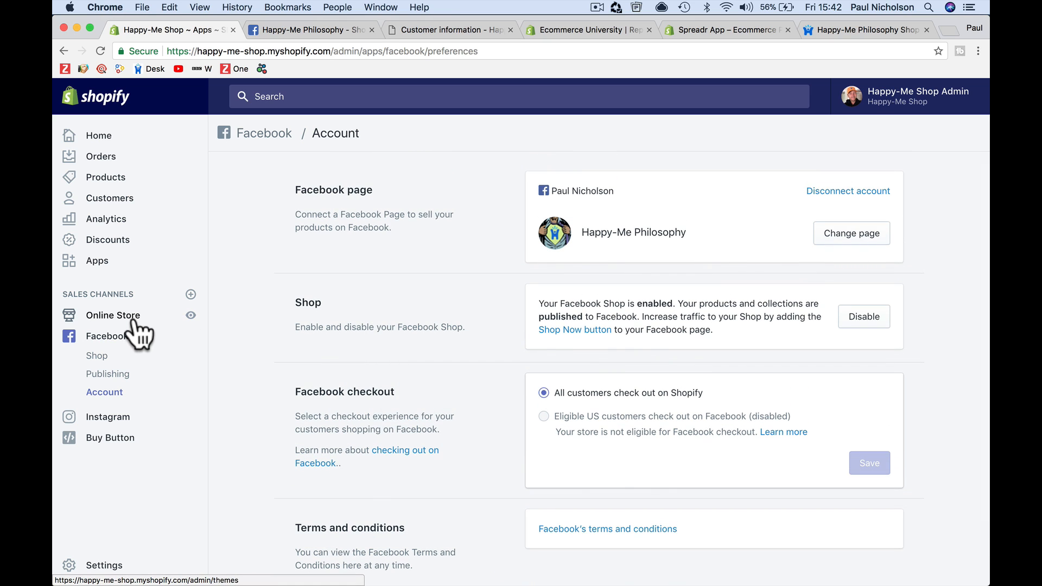
Open the ALL collection from the Facebook Shop collection order
{"action": "left_click", "coordinate": [122, 344]}
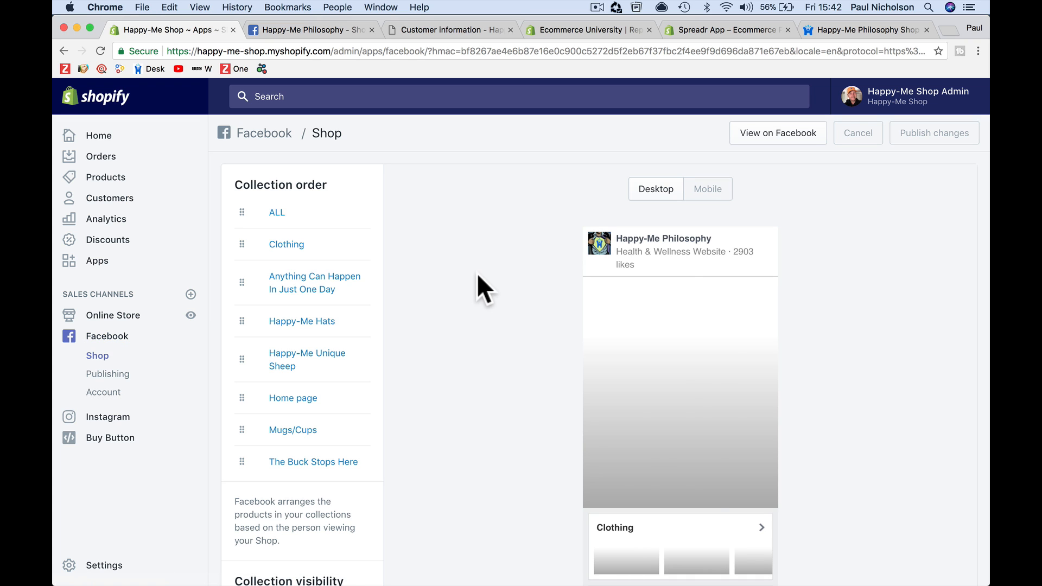
{"action": "right_click", "coordinate": [276, 212]}
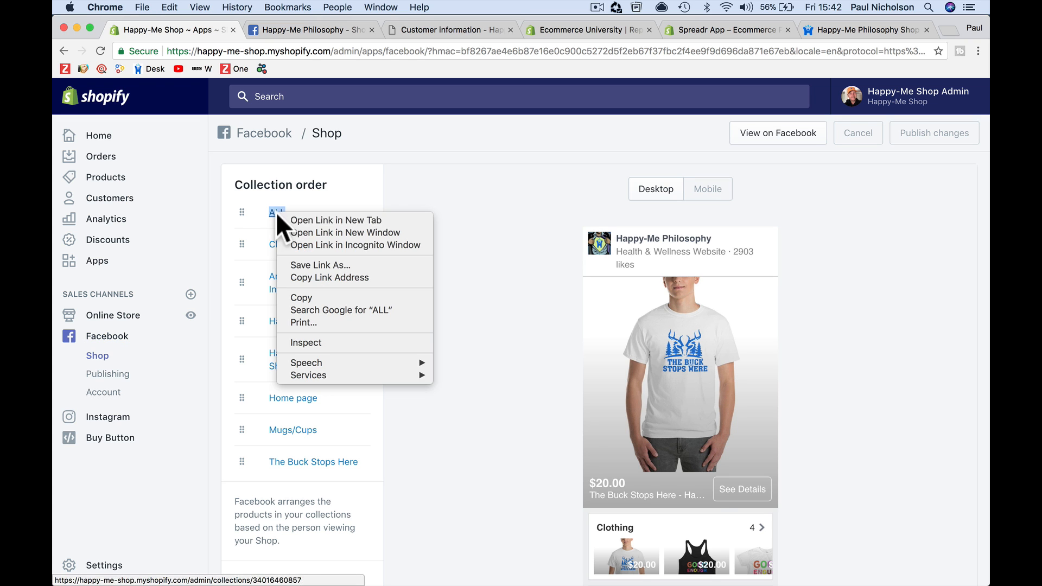
{"action": "left_click", "coordinate": [276, 212]}
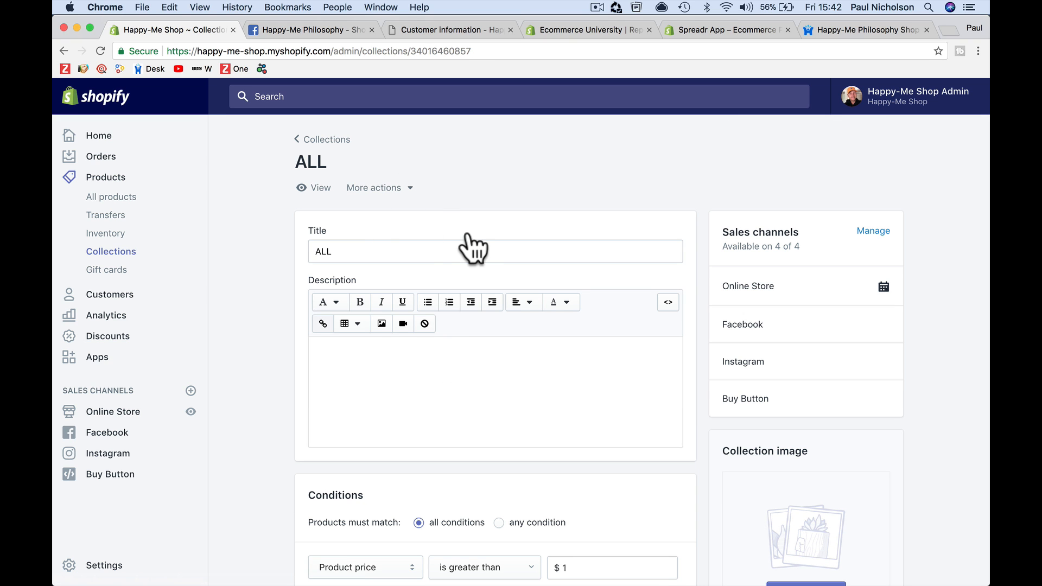
Open the Happy-Me Unique Sheep collection from the collections list
{"action": "left_click", "coordinate": [123, 255]}
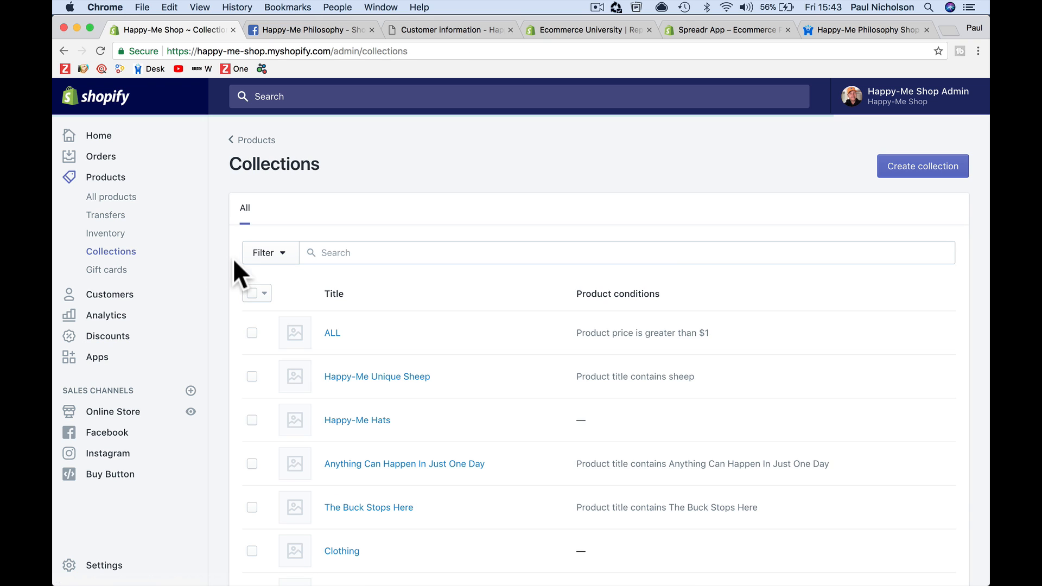
{"action": "scroll", "coordinate": [312, 420], "scroll_direction": "down", "scroll_amount": 2}
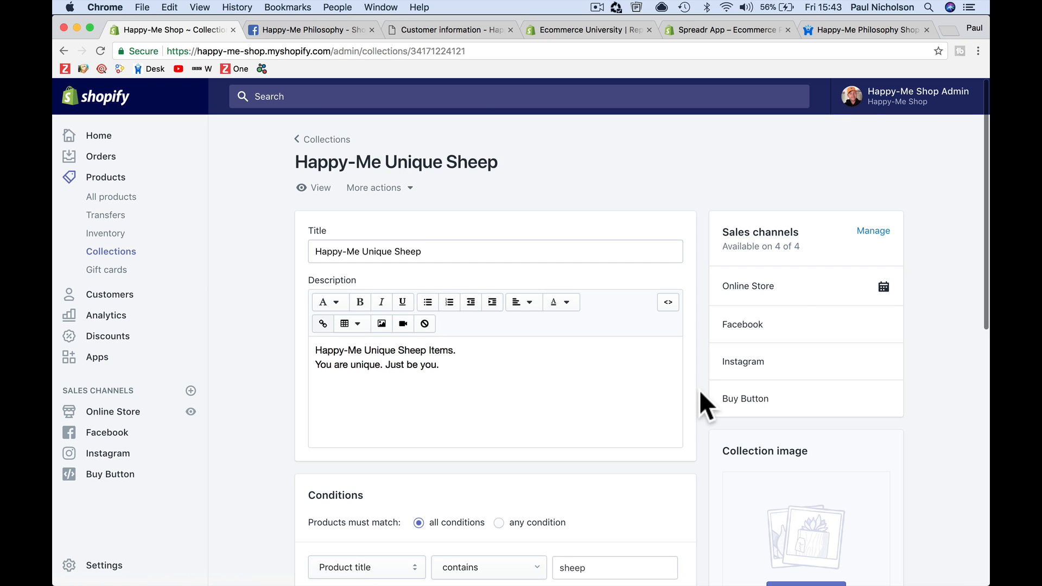
{"action": "left_click_drag", "start_coordinate": [730, 235], "coordinate": [774, 235]}
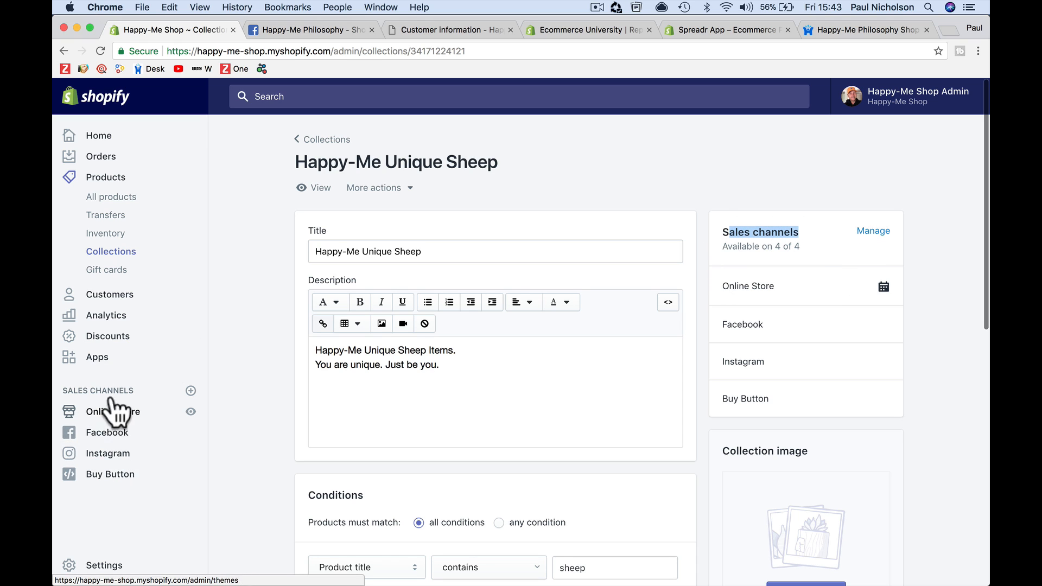
Remove Facebook from the Happy-Me Unique Sheep collection's sales channels
{"action": "left_click", "coordinate": [873, 231]}
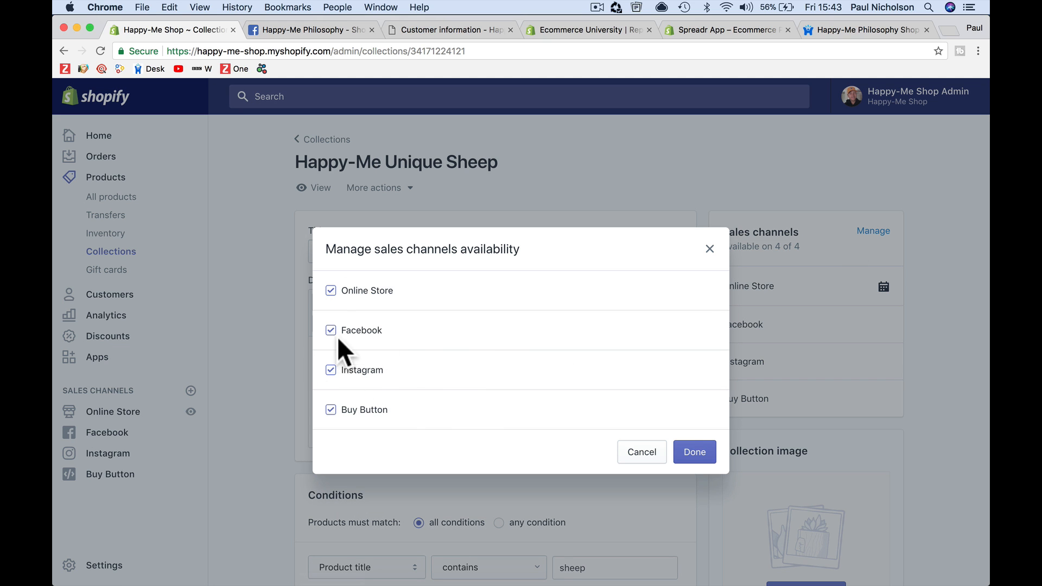
{"action": "left_click", "coordinate": [374, 342]}
{"action": "left_click", "coordinate": [697, 454]}
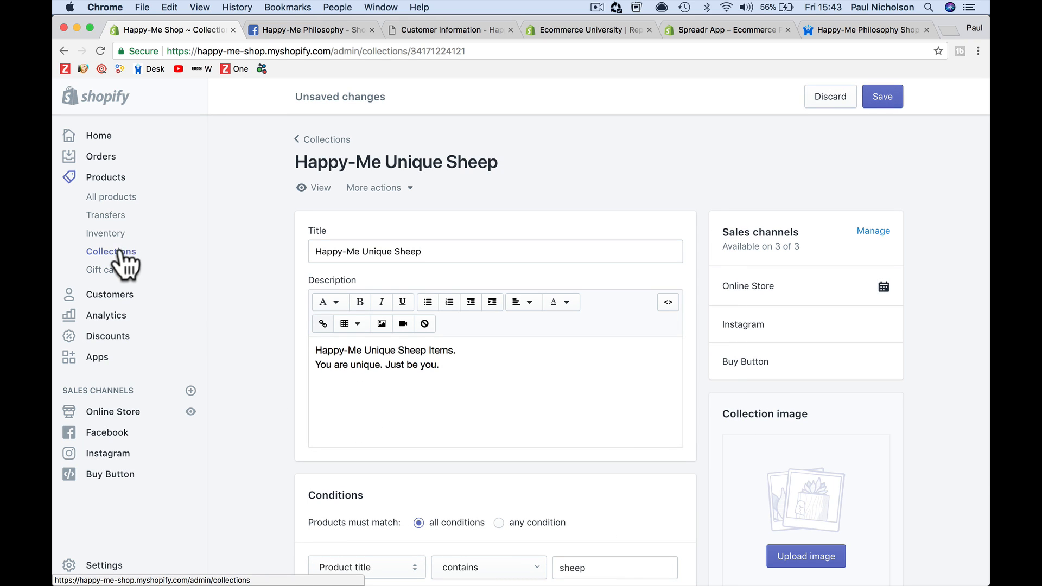
Open the "Anything Can Happen In Just One Day - Happy-Me Philosophy - Framed photo paper poster" product
{"action": "left_click", "coordinate": [115, 435]}
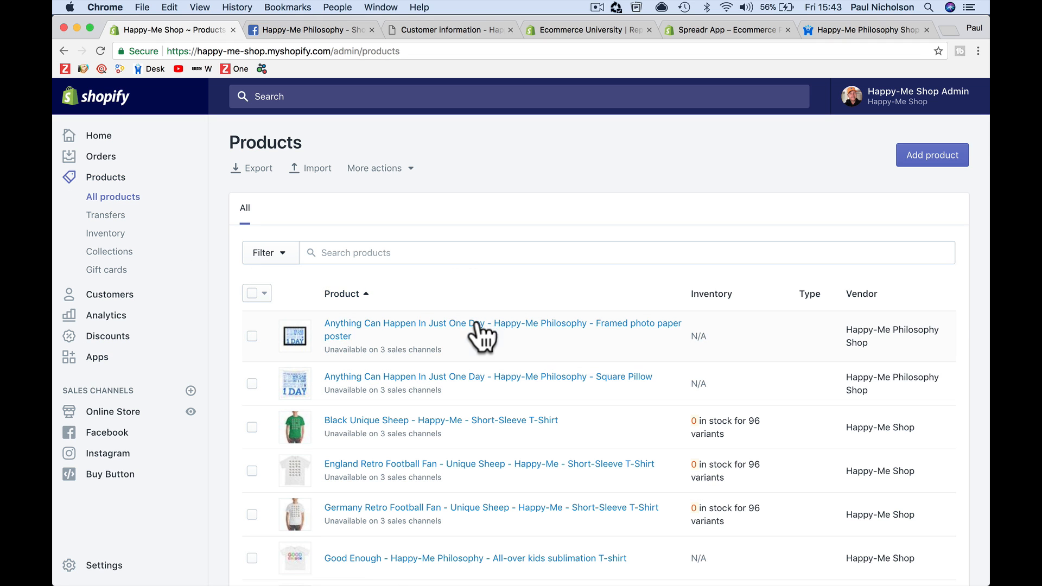
{"action": "left_click", "coordinate": [512, 327]}
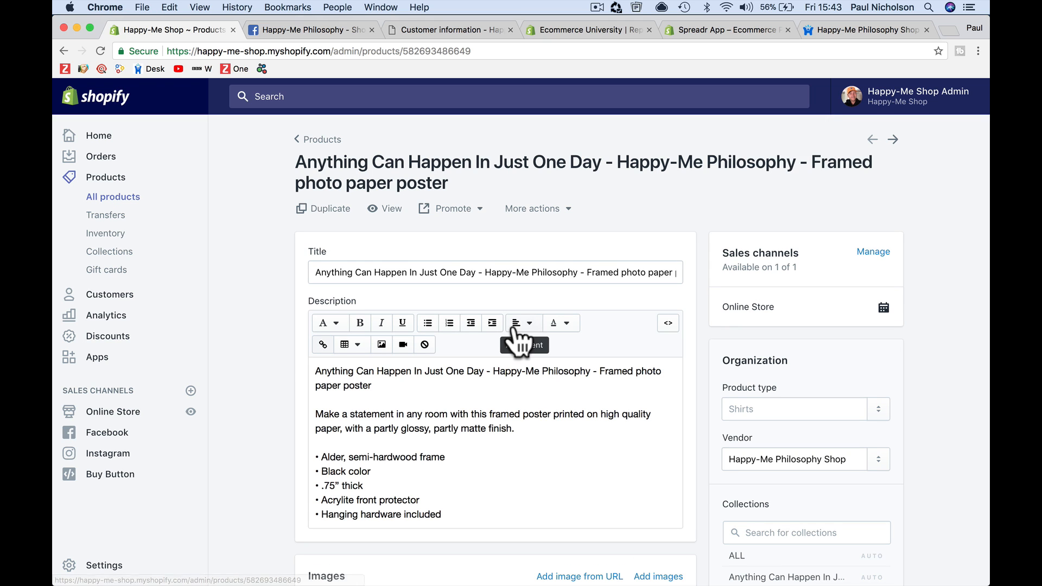
Make the poster product available on the Facebook sales channel and save the product
{"action": "scroll", "coordinate": [670, 388], "scroll_direction": "down", "scroll_amount": 4}
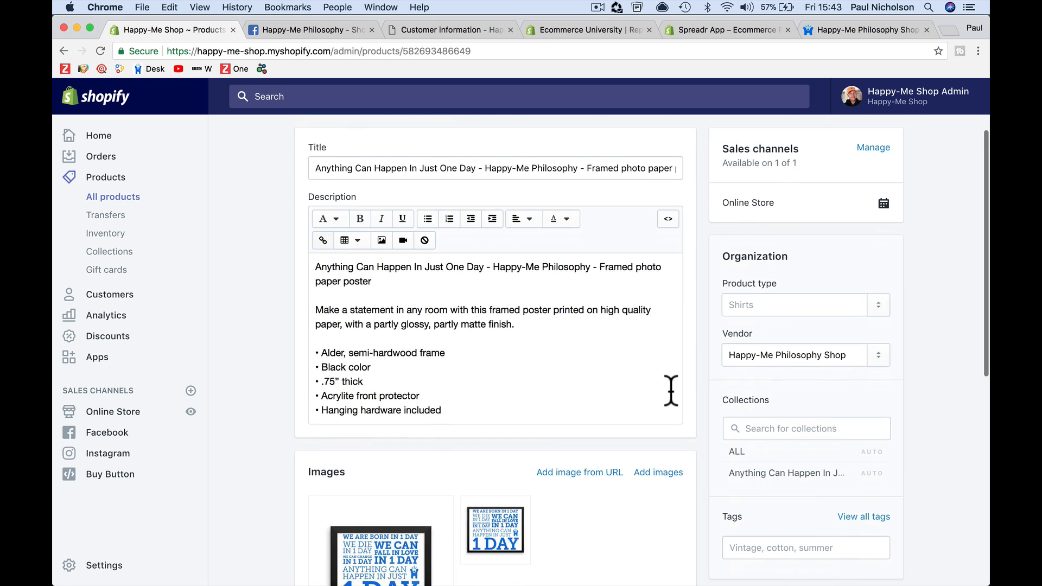
{"action": "scroll", "coordinate": [669, 389], "scroll_direction": "up", "scroll_amount": 2}
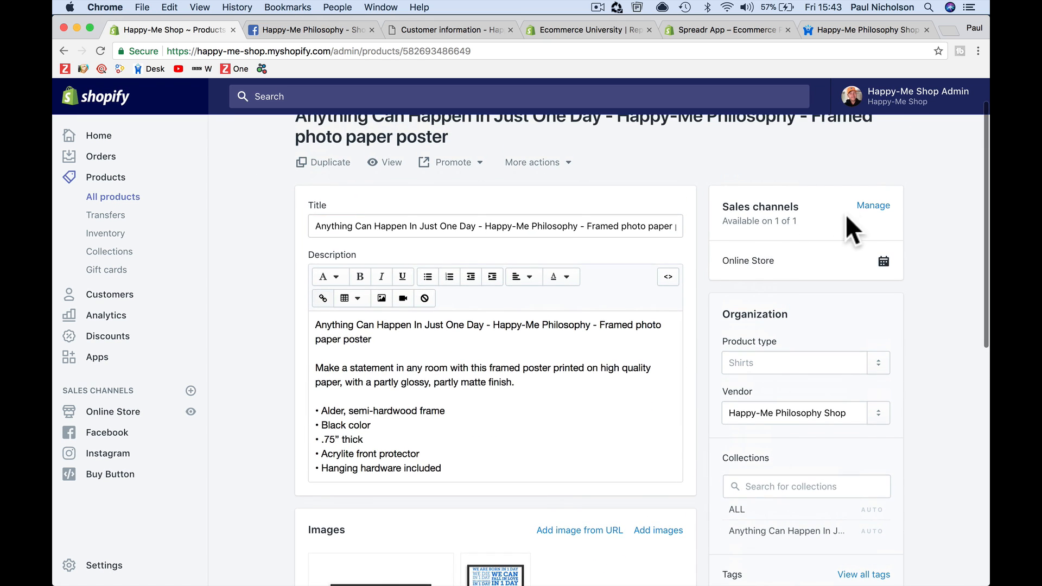
{"action": "left_click", "coordinate": [873, 206]}
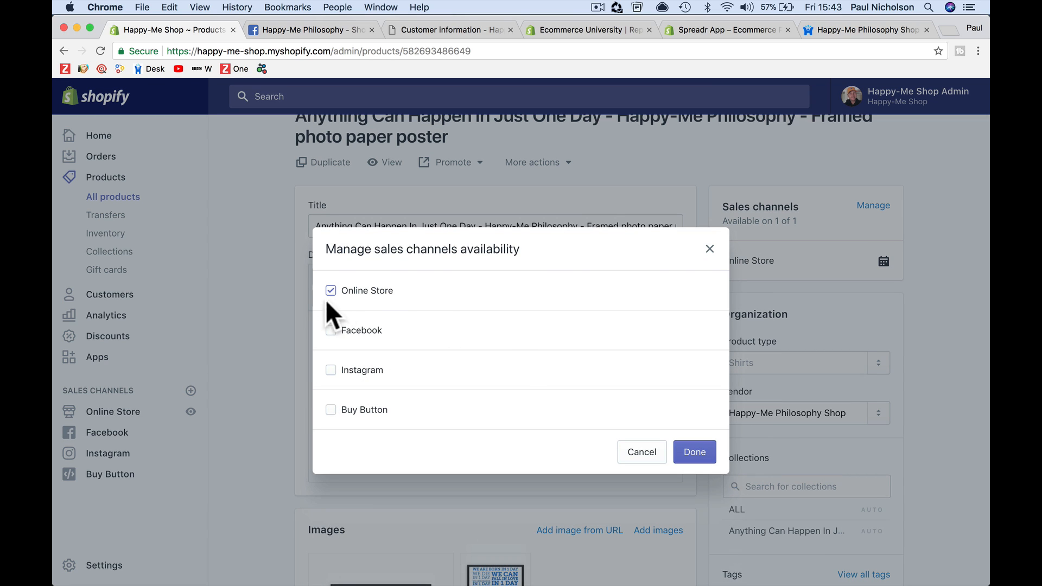
{"action": "left_click", "coordinate": [693, 455]}
{"action": "left_click", "coordinate": [883, 98]}
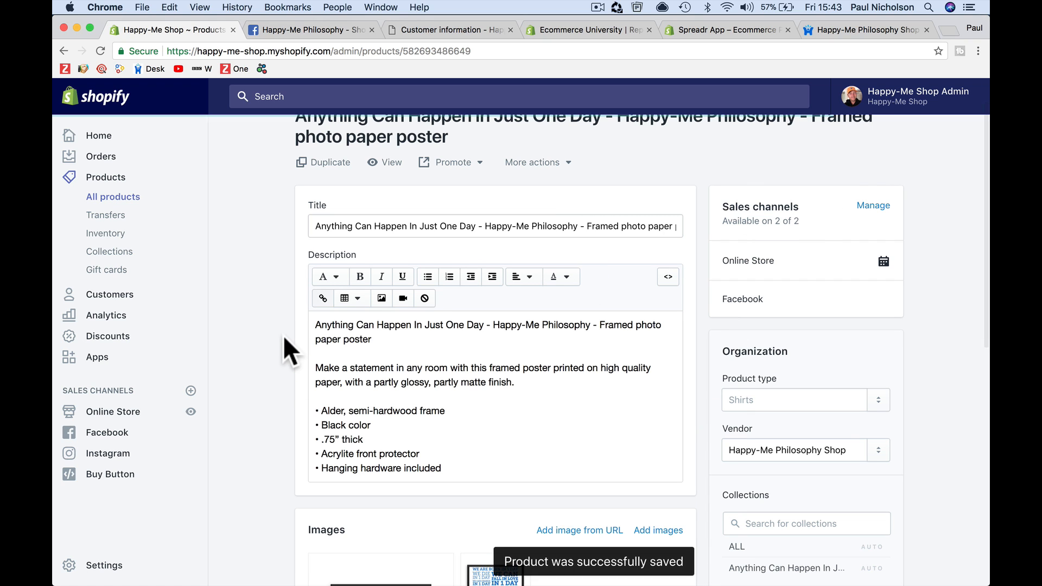
Remove Facebook from the Happy-Me Unique Sheep collection's sales channels and save the collection
{"action": "left_click", "coordinate": [123, 259]}
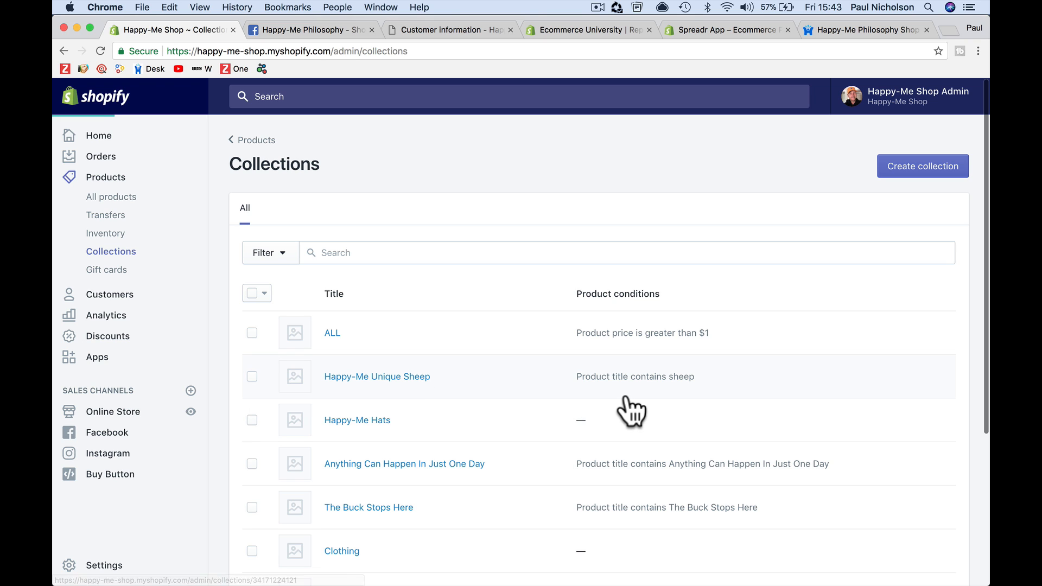
{"action": "left_click", "coordinate": [604, 397]}
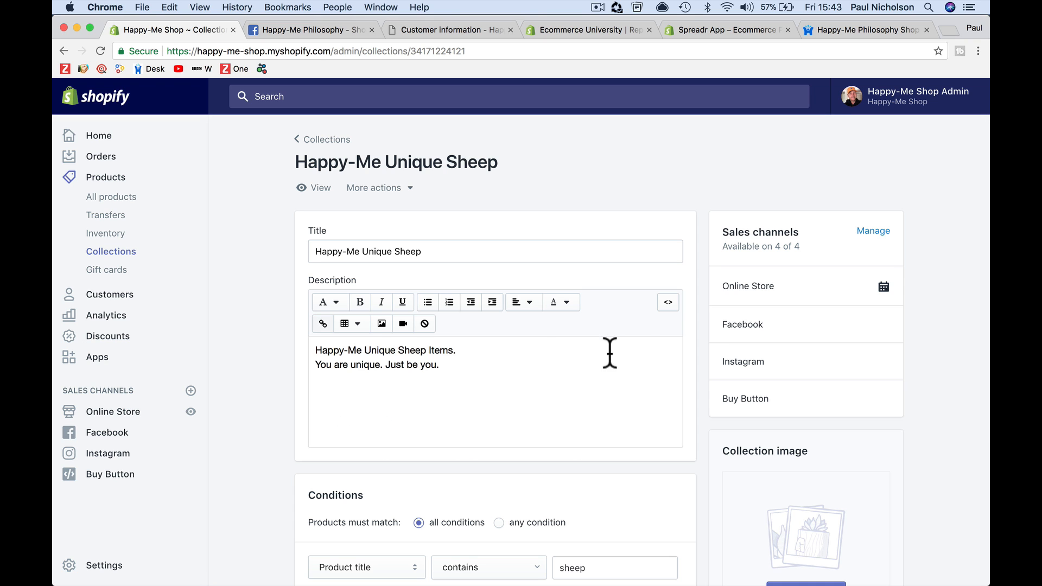
{"action": "left_click", "coordinate": [875, 231]}
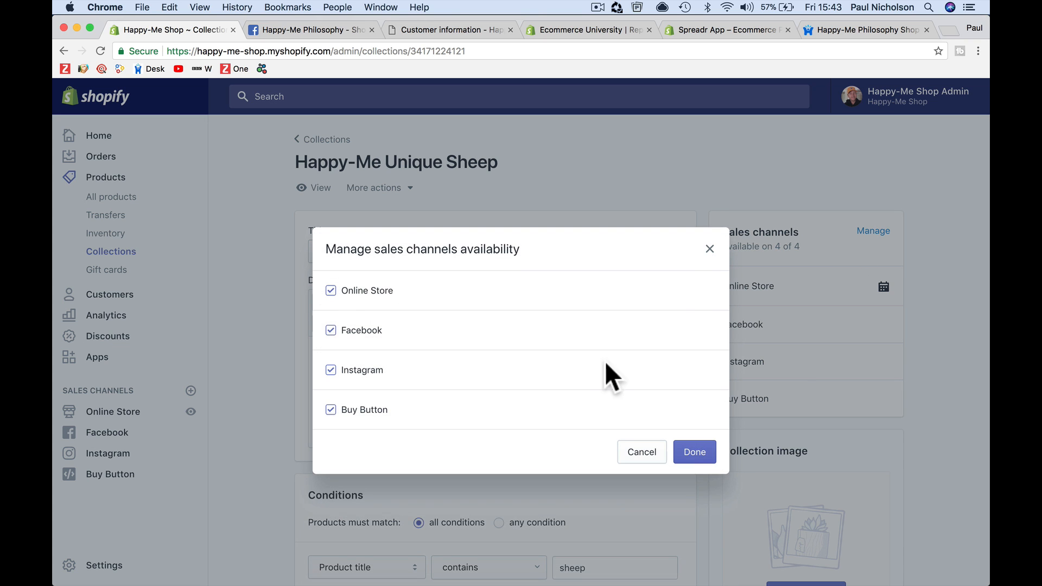
{"action": "left_click", "coordinate": [378, 337]}
{"action": "left_click", "coordinate": [696, 455]}
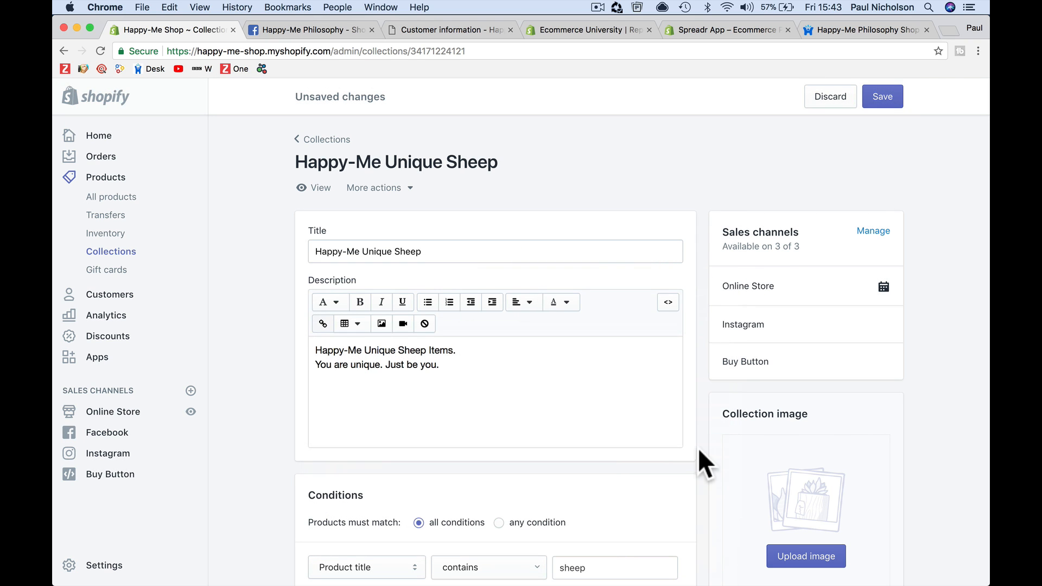
{"action": "left_click", "coordinate": [894, 103]}
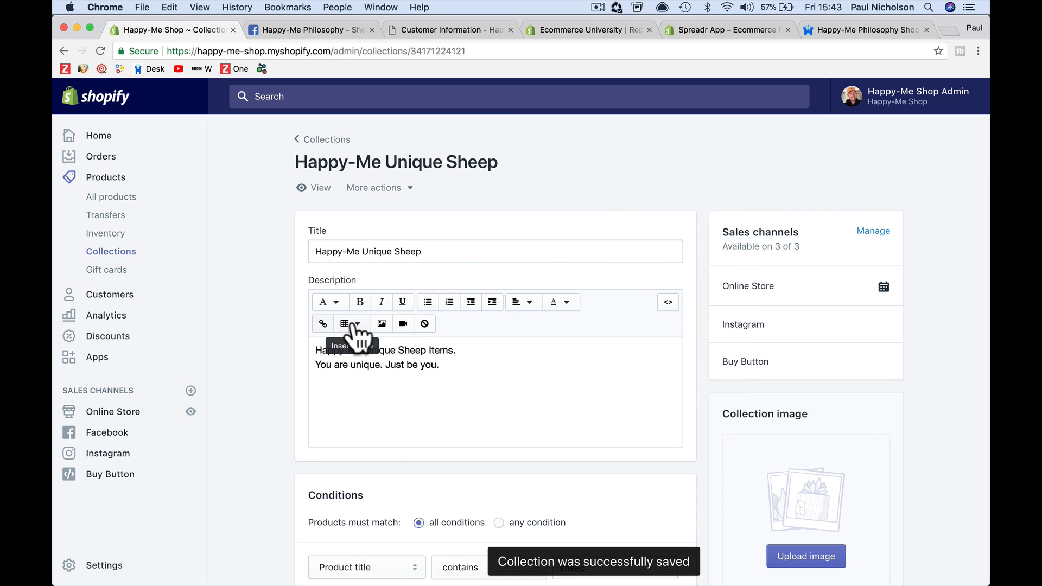
Open the Facebook Shop page and review its collection order and preview
{"action": "left_click", "coordinate": [108, 432]}
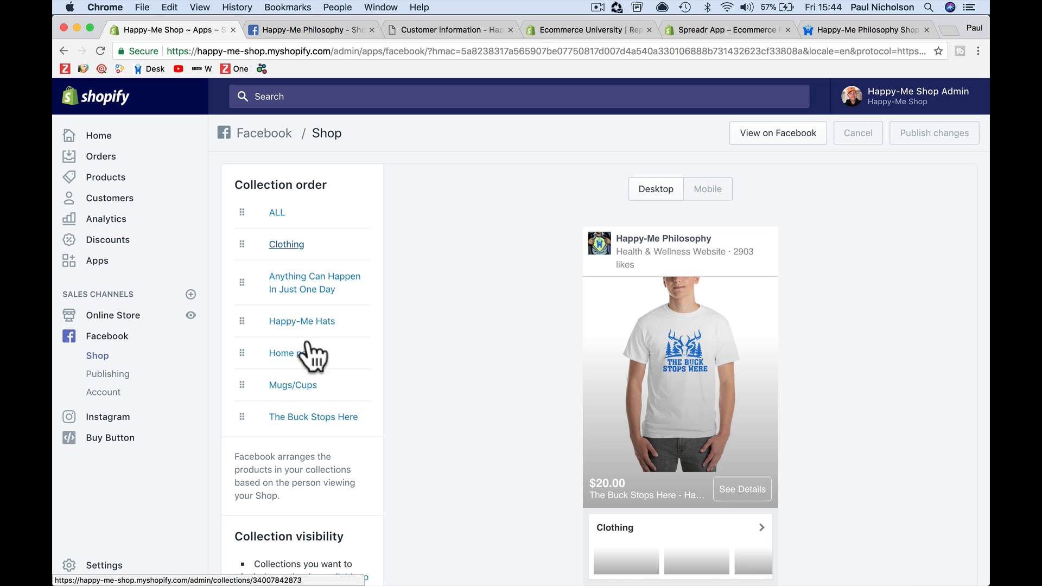
{"action": "scroll", "coordinate": [412, 410], "scroll_direction": "down", "scroll_amount": 3}
{"action": "scroll", "coordinate": [423, 412], "scroll_direction": "down", "scroll_amount": 5}
{"action": "scroll", "coordinate": [534, 441], "scroll_direction": "down", "scroll_amount": 4}
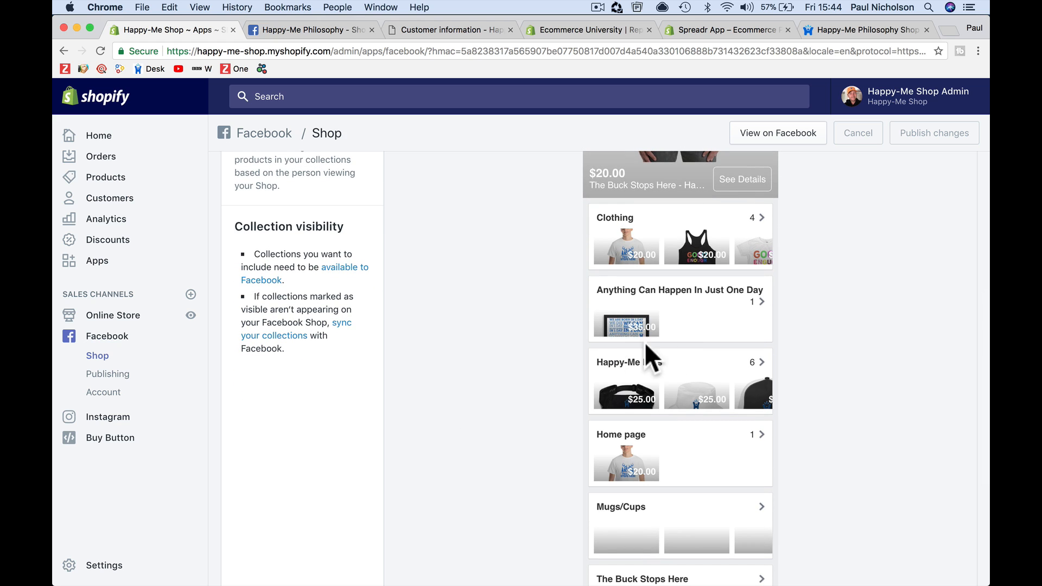
{"action": "scroll", "coordinate": [494, 394], "scroll_direction": "up", "scroll_amount": 6}
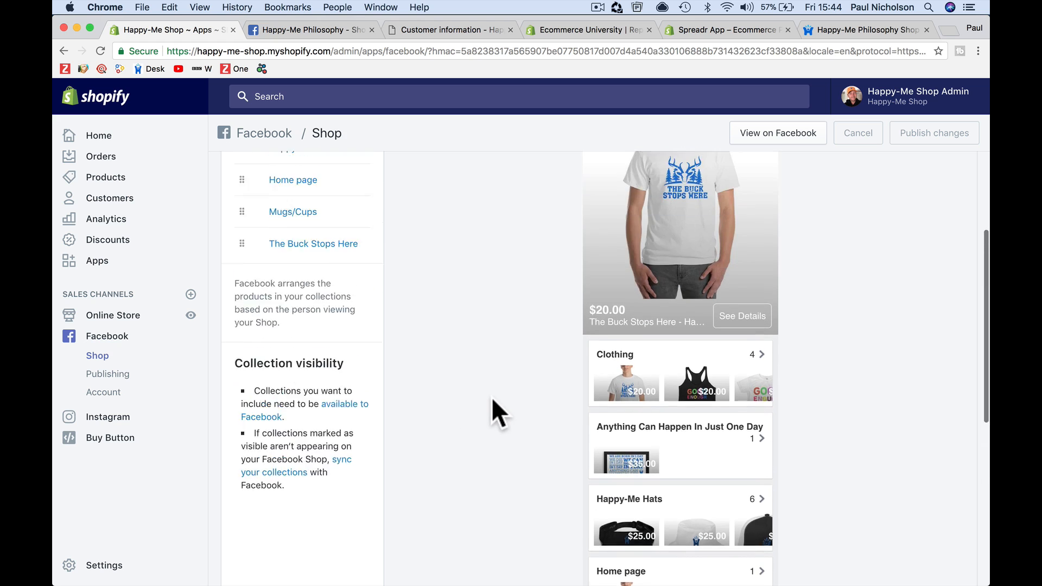
Open the shop on Facebook and browse its product collections
{"action": "left_click", "coordinate": [784, 133]}
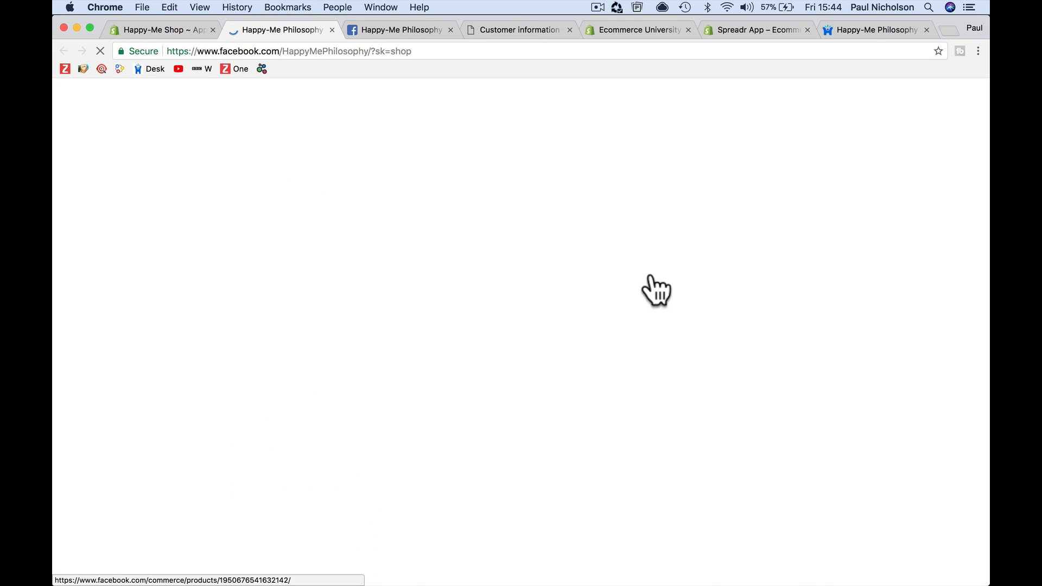
{"action": "scroll", "coordinate": [588, 334], "scroll_direction": "down", "scroll_amount": 10}
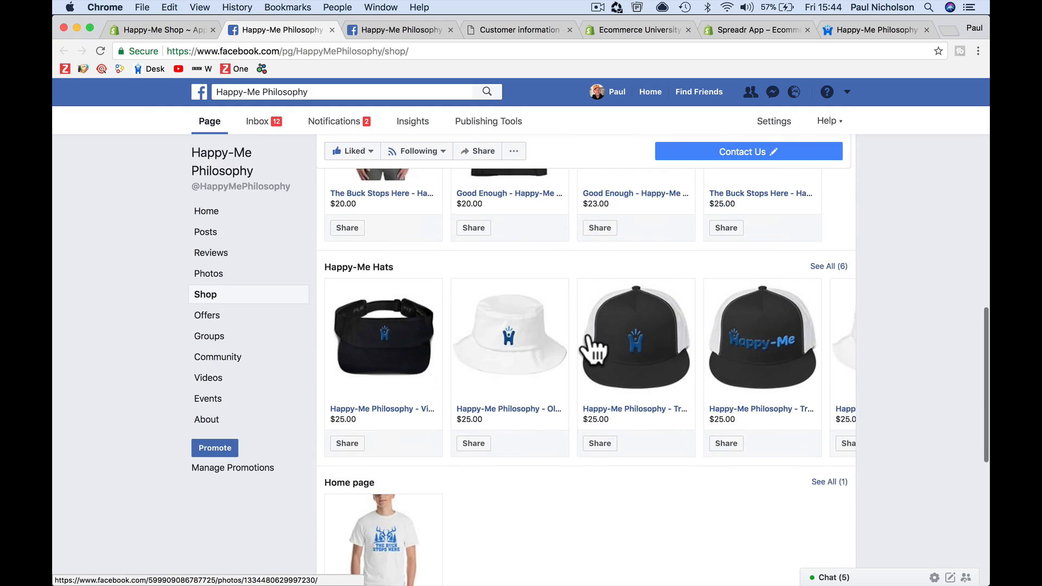
{"action": "scroll", "coordinate": [587, 338], "scroll_direction": "down", "scroll_amount": 4}
{"action": "scroll", "coordinate": [588, 338], "scroll_direction": "up", "scroll_amount": 8}
{"action": "scroll", "coordinate": [587, 338], "scroll_direction": "down", "scroll_amount": 10}
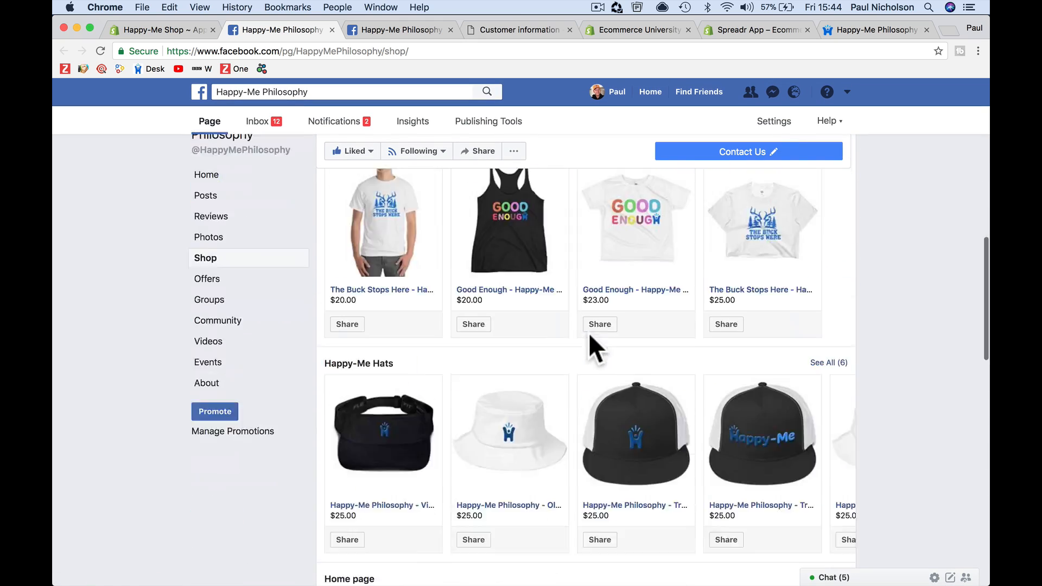
{"action": "scroll", "coordinate": [588, 333], "scroll_direction": "down", "scroll_amount": 7}
{"action": "scroll", "coordinate": [592, 345], "scroll_direction": "up", "scroll_amount": 15}
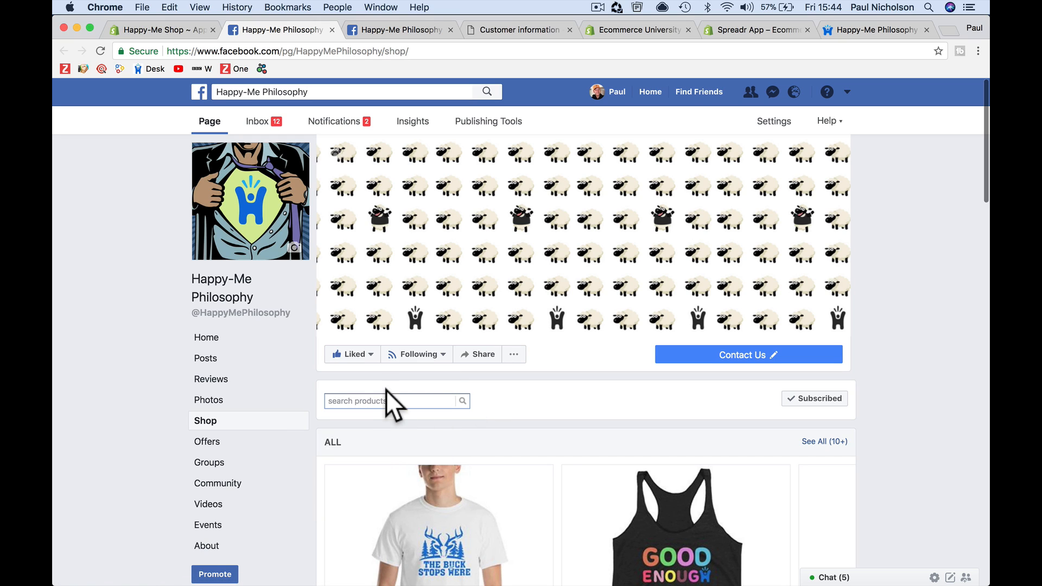
Search the Facebook shop's products for "happen" and then for "anything"
{"action": "left_click", "coordinate": [387, 401]}
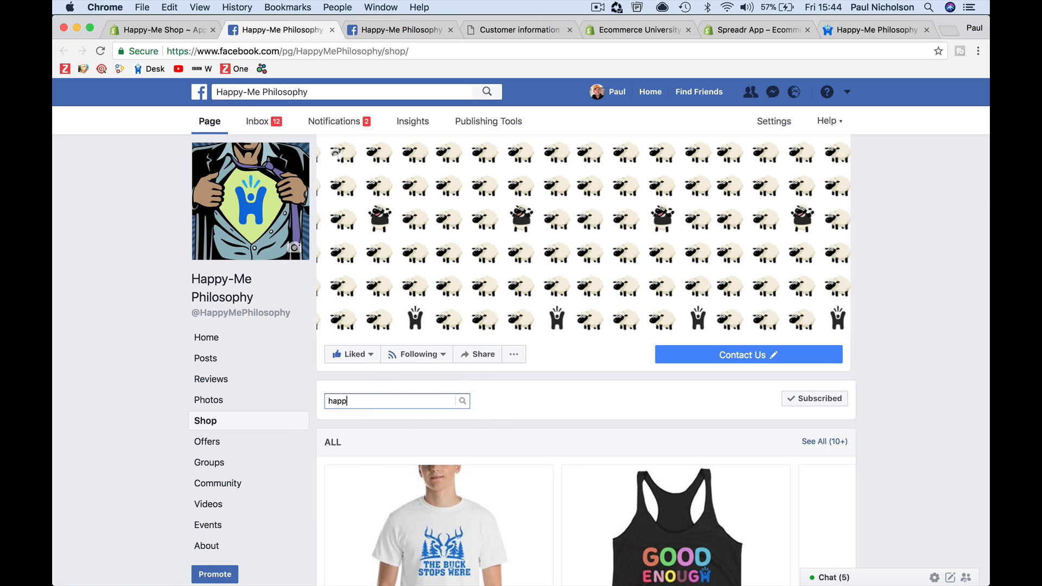
{"action": "type", "text": "happen"}
{"action": "key", "text": "Return"}
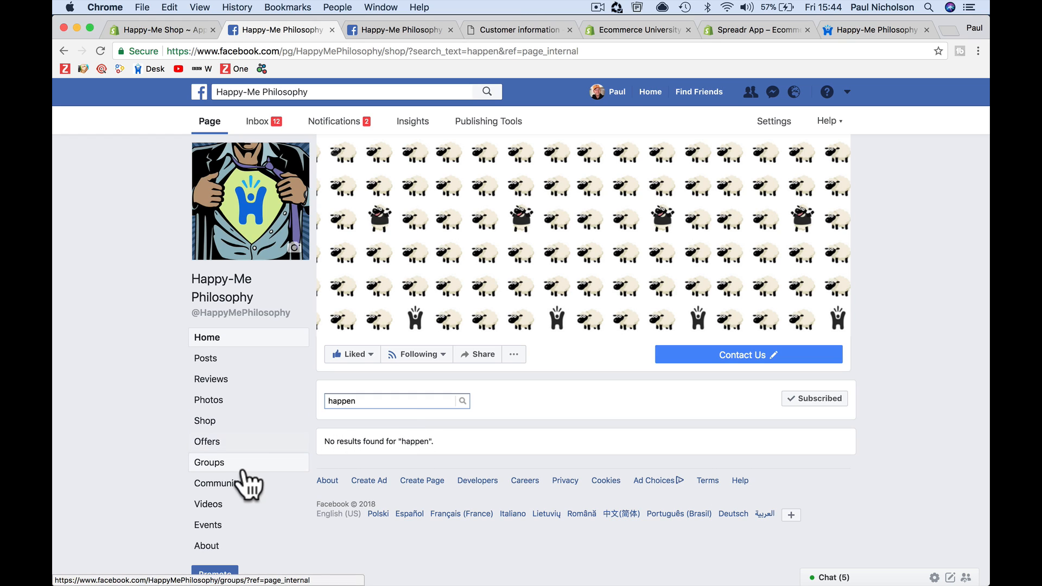
{"action": "left_click", "coordinate": [282, 422]}
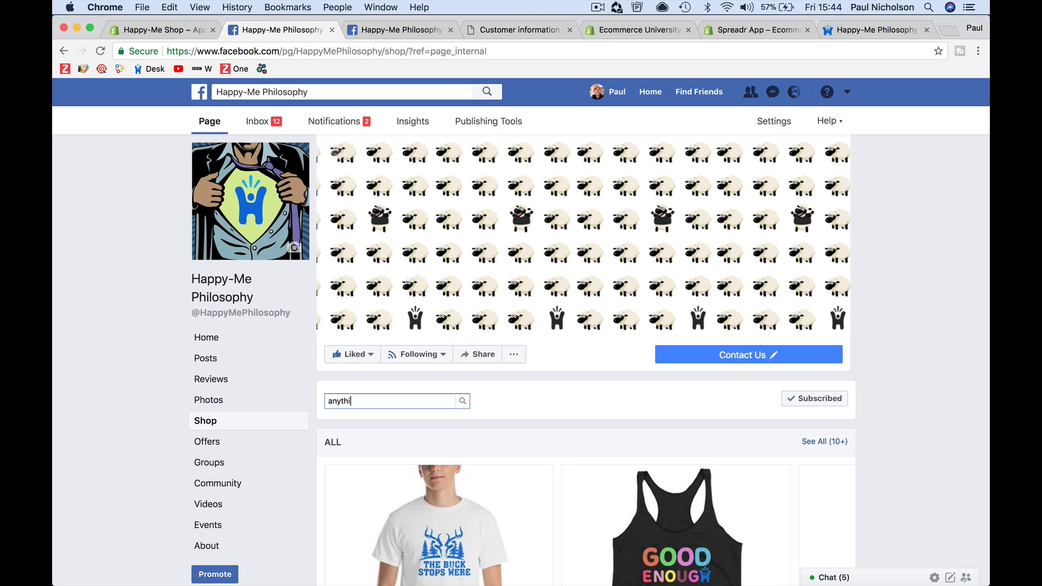
{"action": "key", "text": "Return"}
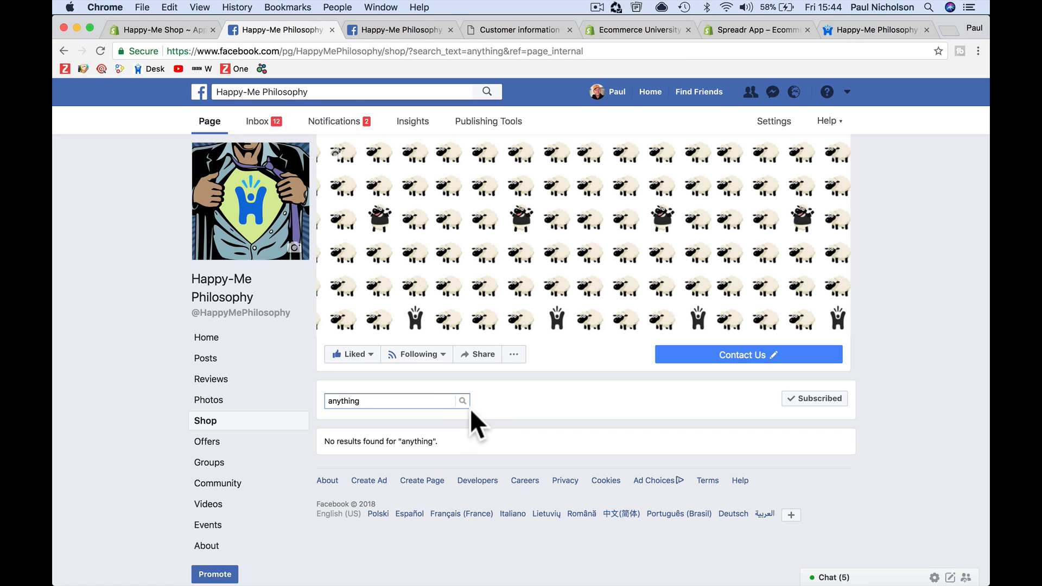
Remove the Facebook sales channel from the store's installed sales channels
{"action": "left_click", "coordinate": [158, 31]}
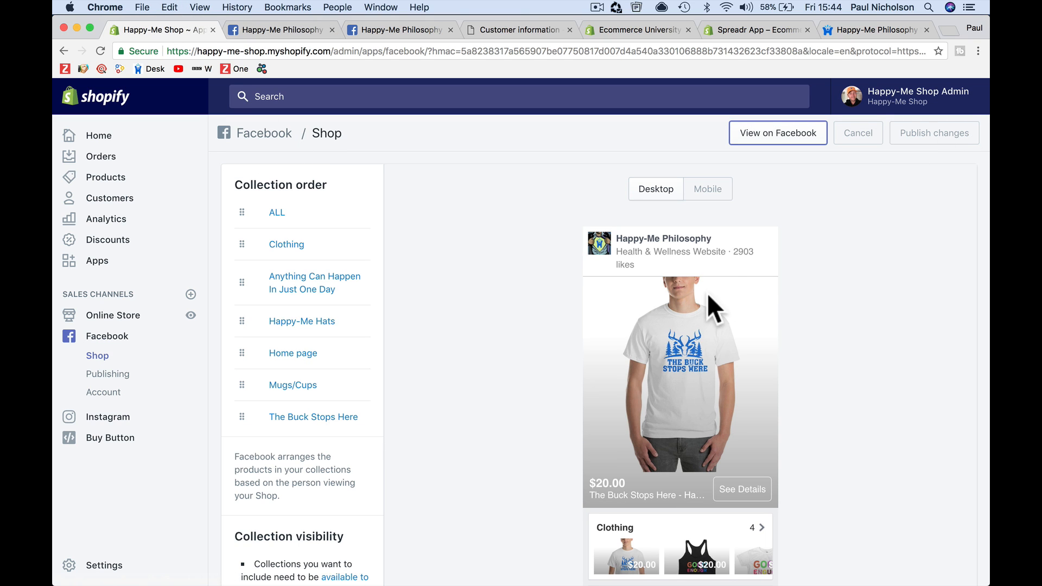
{"action": "scroll", "coordinate": [443, 363], "scroll_direction": "down", "scroll_amount": 5}
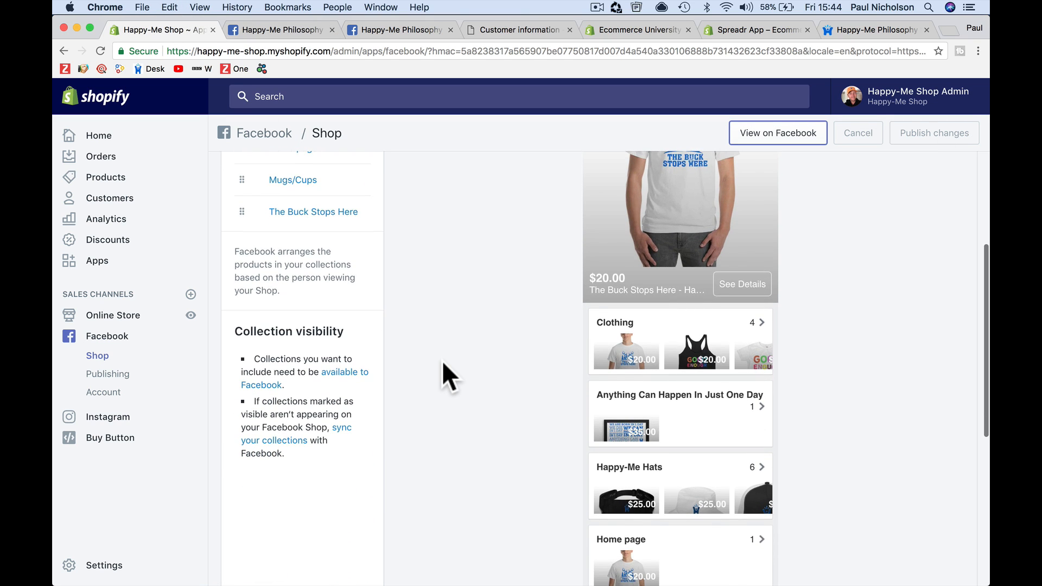
{"action": "scroll", "coordinate": [443, 362], "scroll_direction": "up", "scroll_amount": 3}
{"action": "scroll", "coordinate": [443, 362], "scroll_direction": "down", "scroll_amount": 1}
{"action": "scroll", "coordinate": [442, 361], "scroll_direction": "up", "scroll_amount": 5}
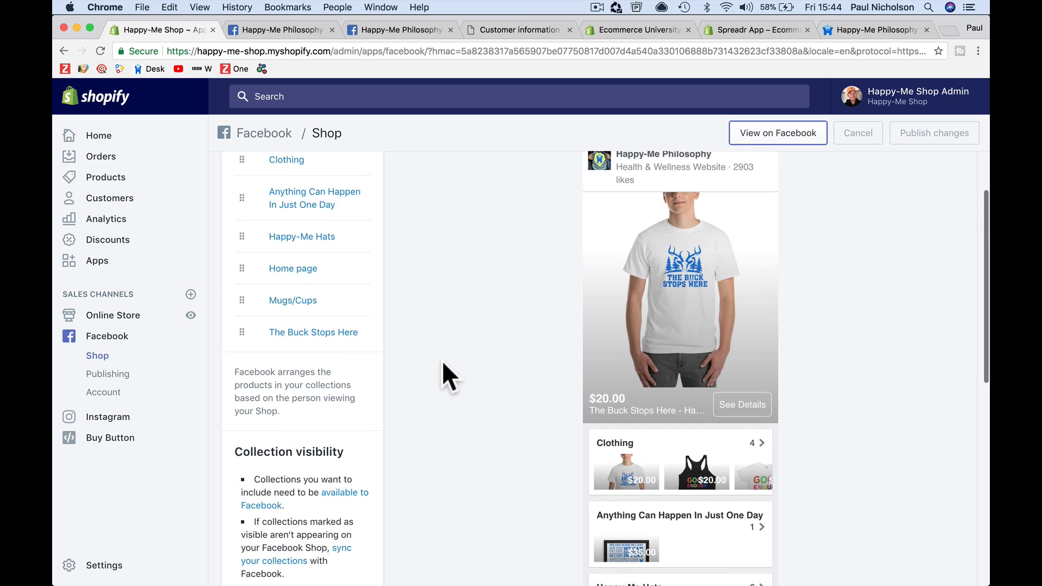
{"action": "left_click", "coordinate": [142, 341]}
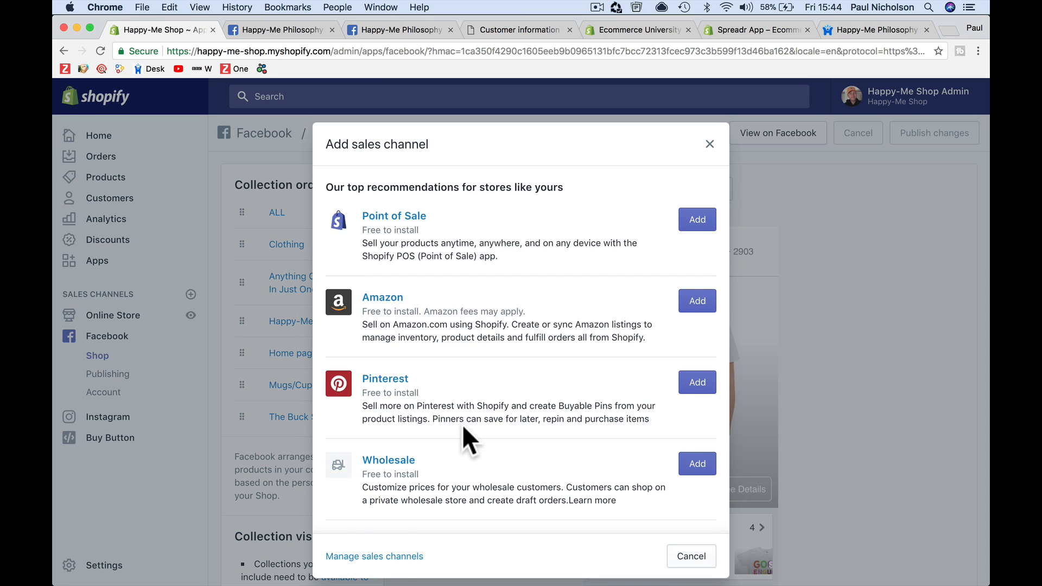
{"action": "scroll", "coordinate": [462, 425], "scroll_direction": "down", "scroll_amount": 7}
{"action": "left_click", "coordinate": [392, 551]}
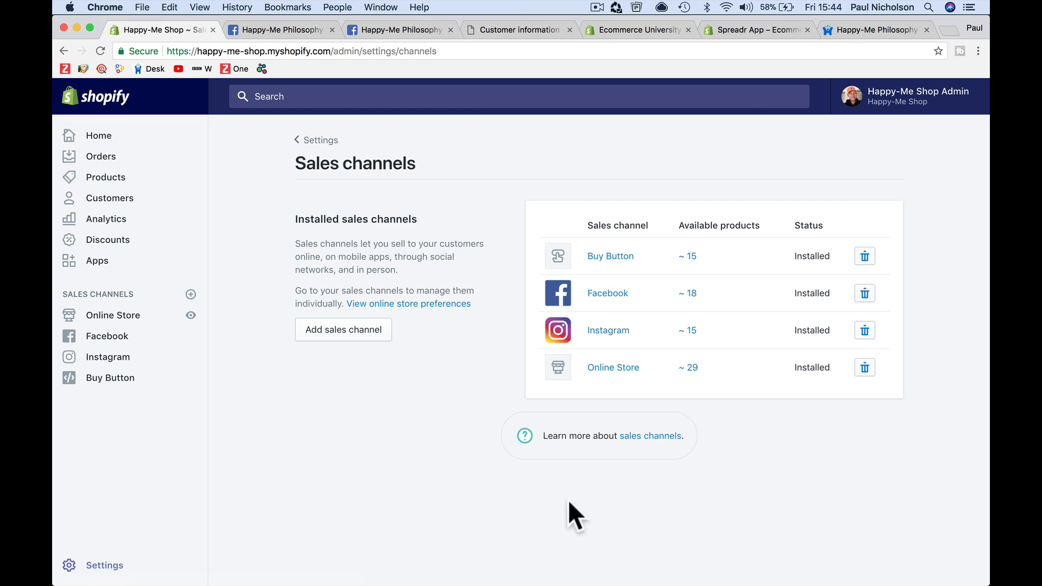
{"action": "left_click", "coordinate": [864, 293]}
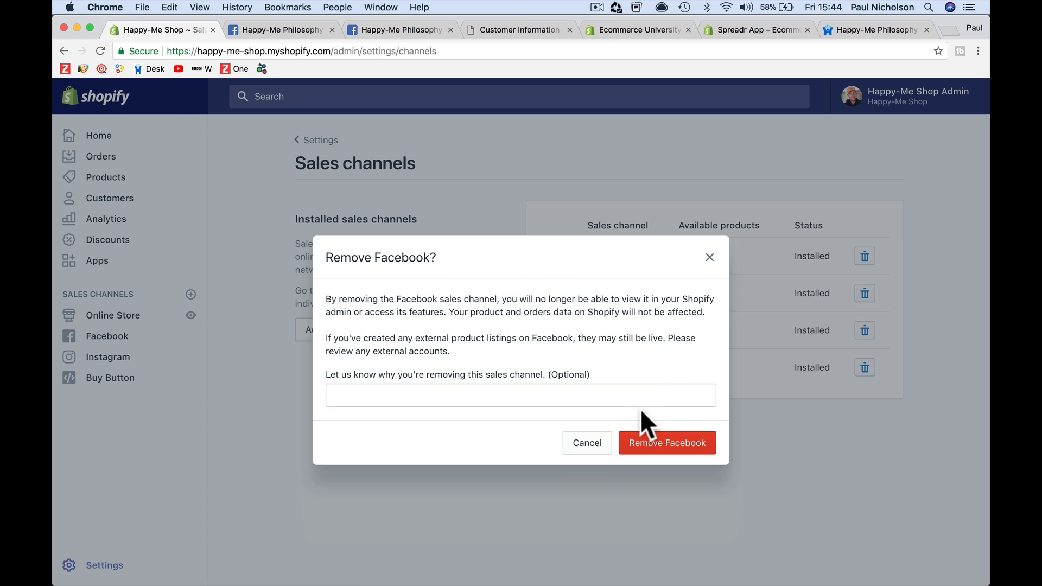
{"action": "left_click", "coordinate": [658, 452]}
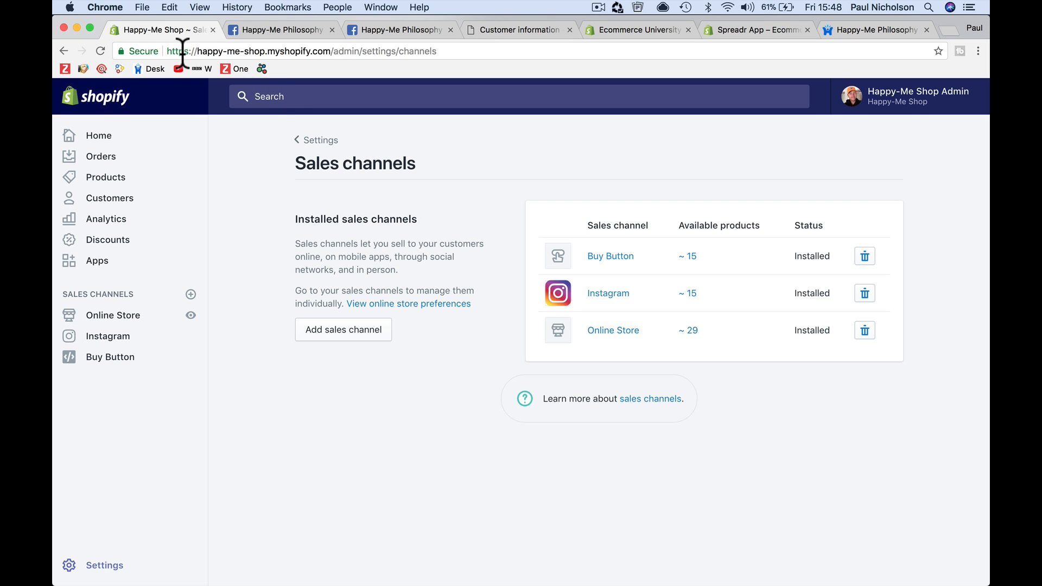
Copy the store's admin address from the address bar
{"action": "left_click_drag", "start_coordinate": [167, 52], "coordinate": [330, 52]}
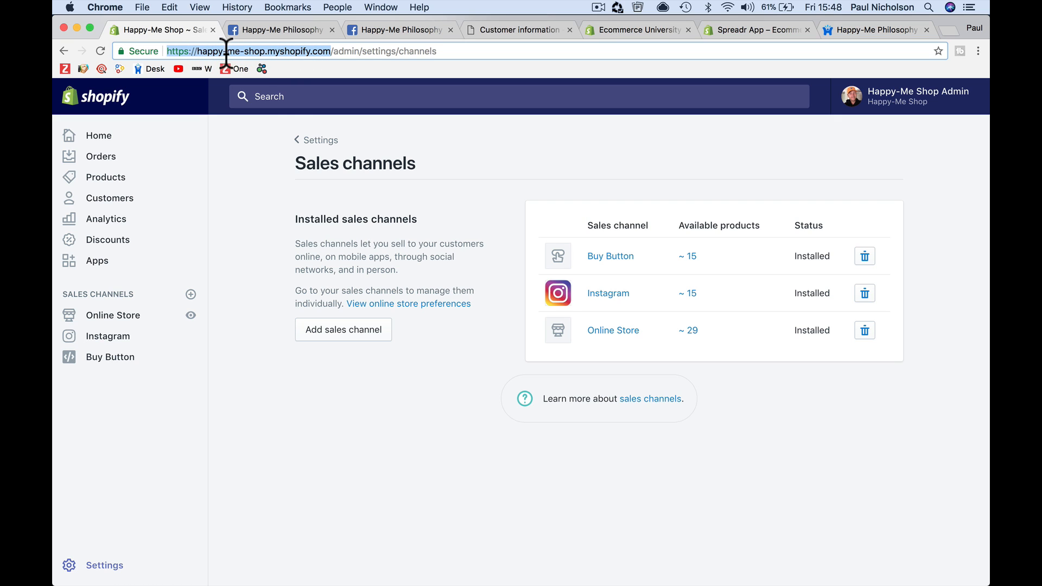
{"action": "right_click", "coordinate": [193, 51]}
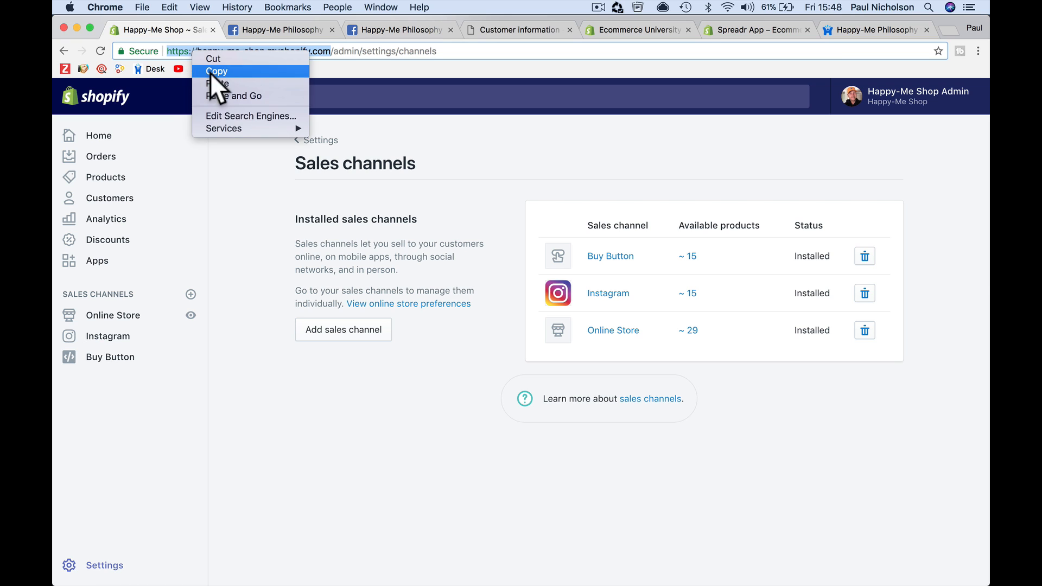
{"action": "left_click", "coordinate": [216, 71]}
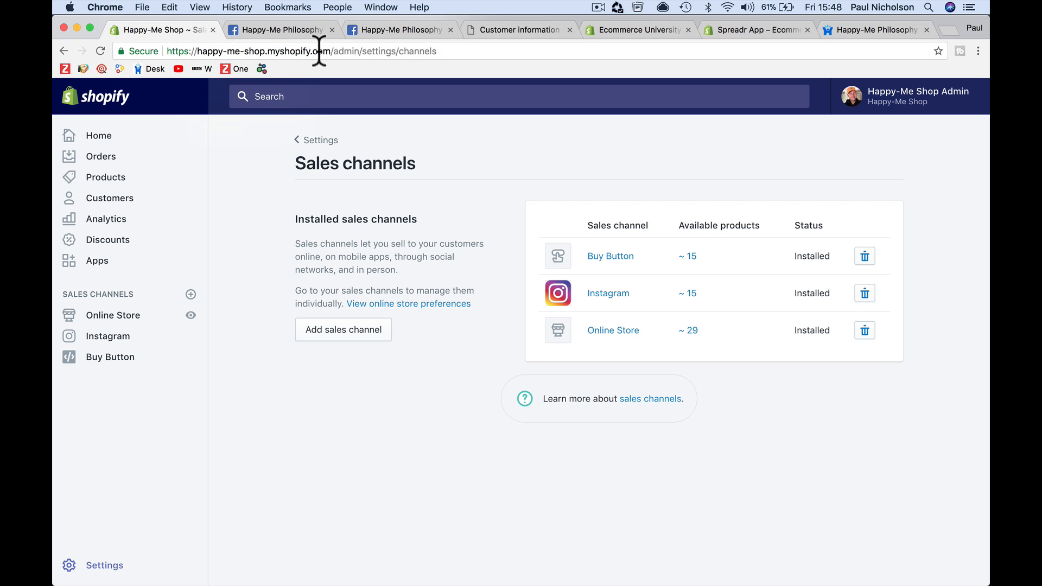
{"action": "left_click_drag", "start_coordinate": [330, 51], "coordinate": [302, 61]}
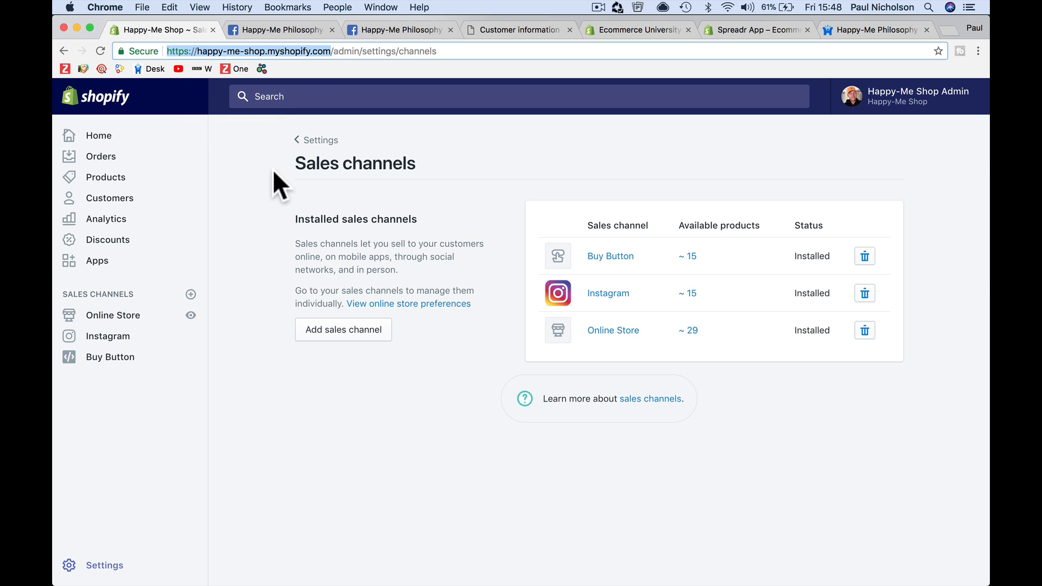
{"action": "left_click", "coordinate": [262, 236]}
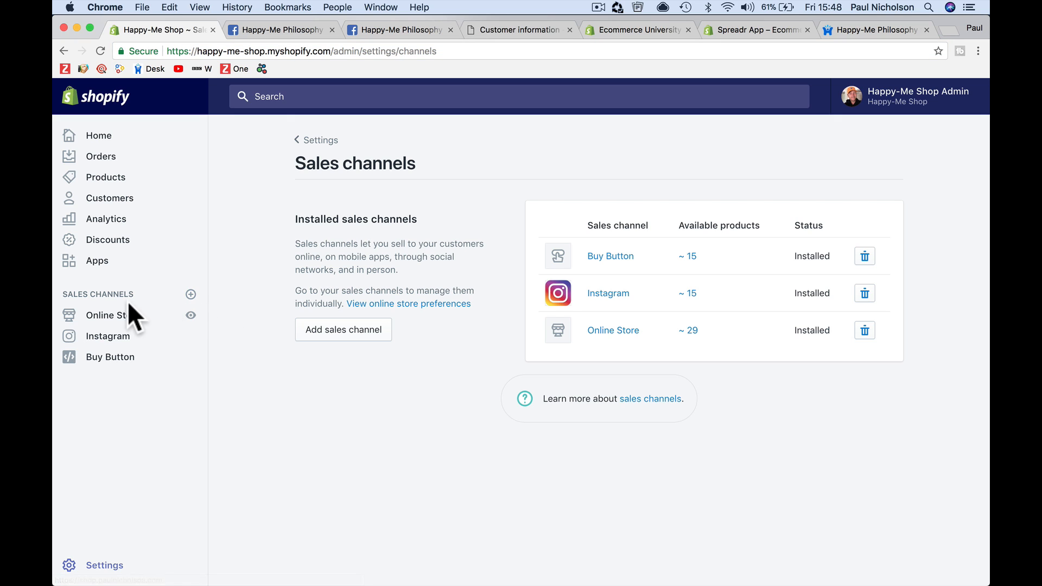
Add the Facebook sales channel and log in with Facebook to connect an account, allowing Shopify to manage pages
{"action": "left_click", "coordinate": [191, 294]}
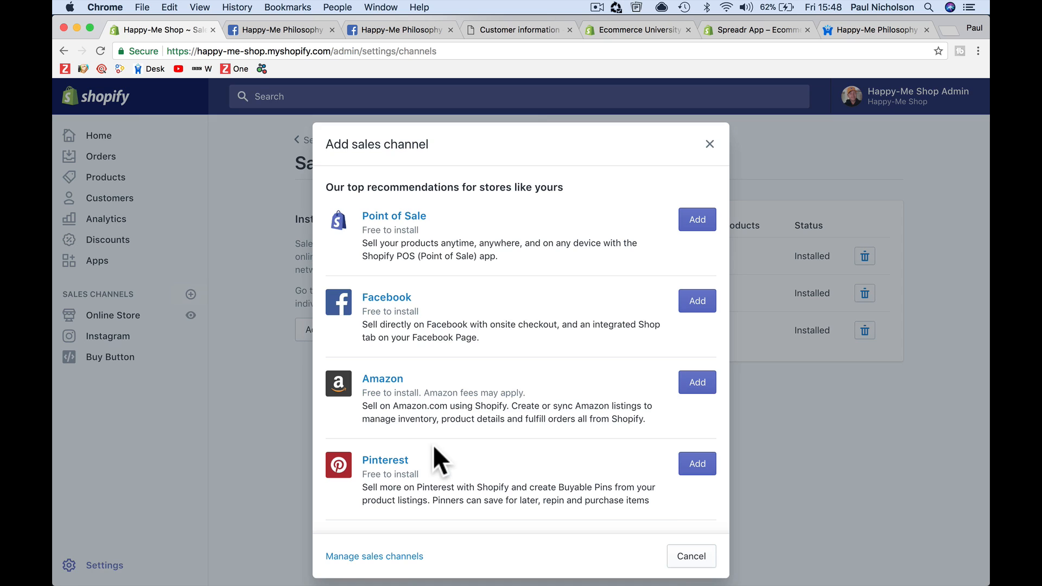
{"action": "left_click", "coordinate": [696, 301]}
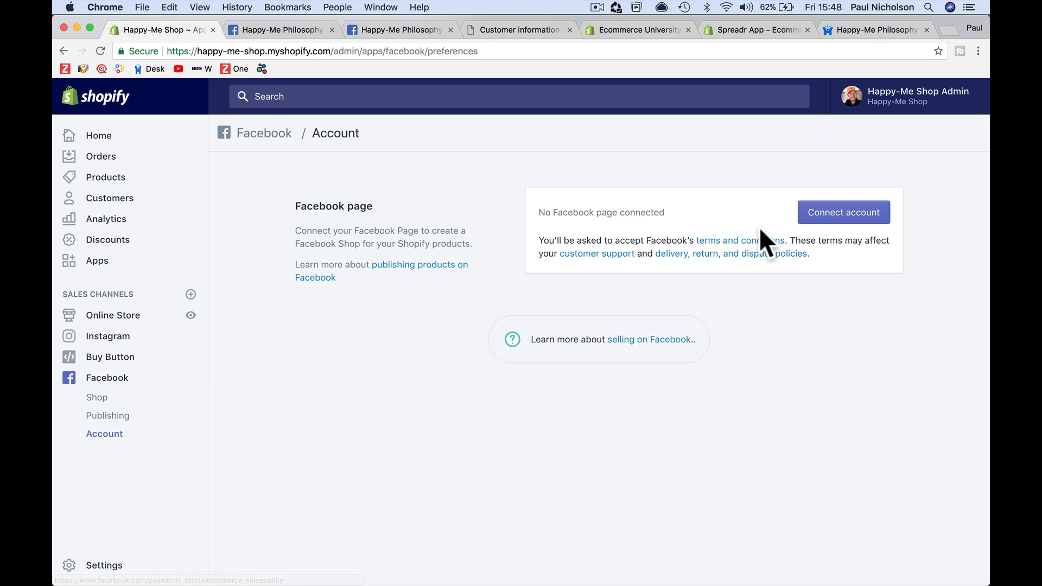
{"action": "left_click", "coordinate": [799, 217]}
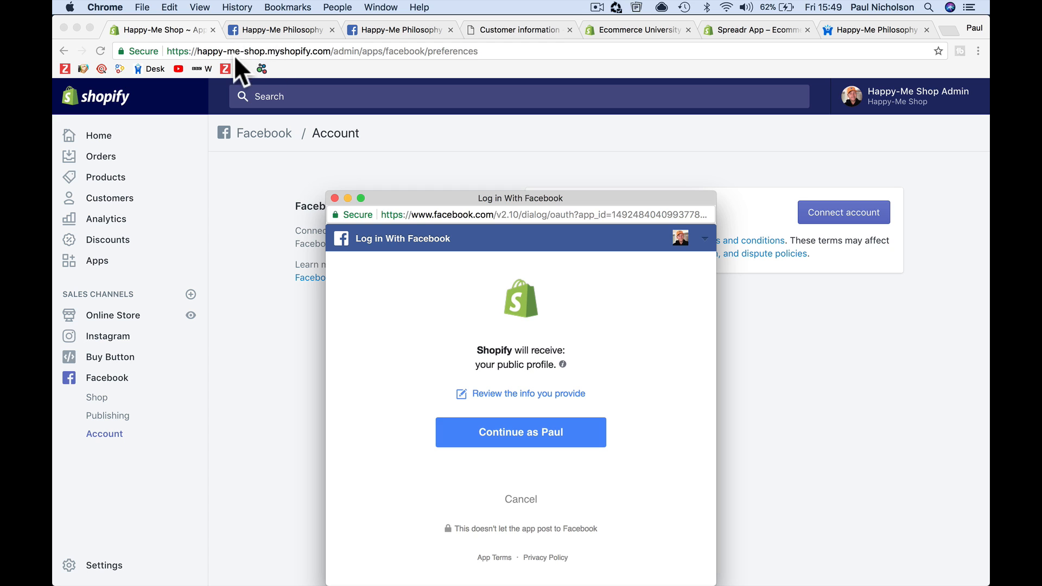
{"action": "left_click_drag", "start_coordinate": [435, 194], "coordinate": [440, 130]}
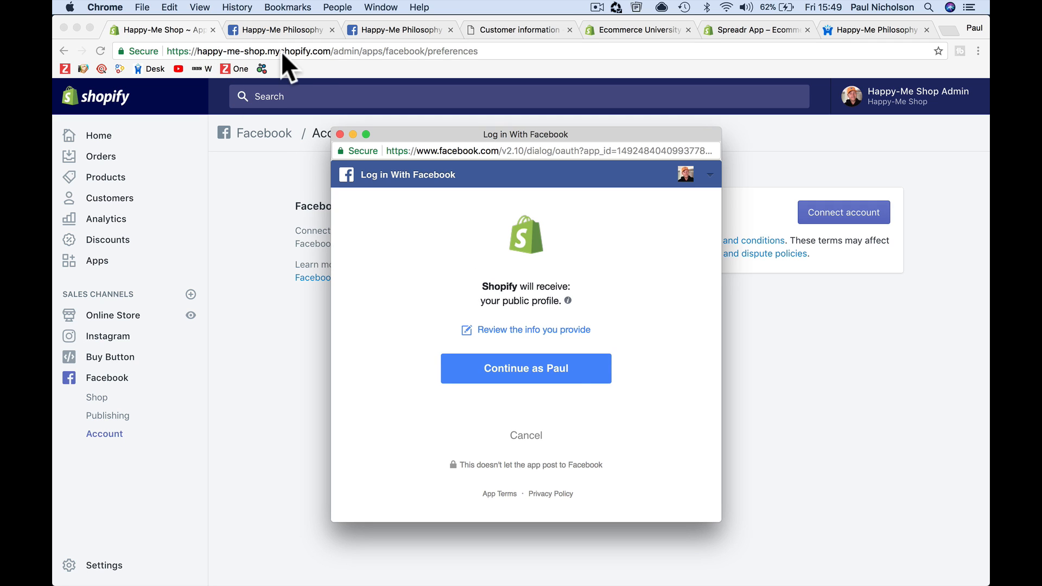
{"action": "left_click", "coordinate": [567, 370]}
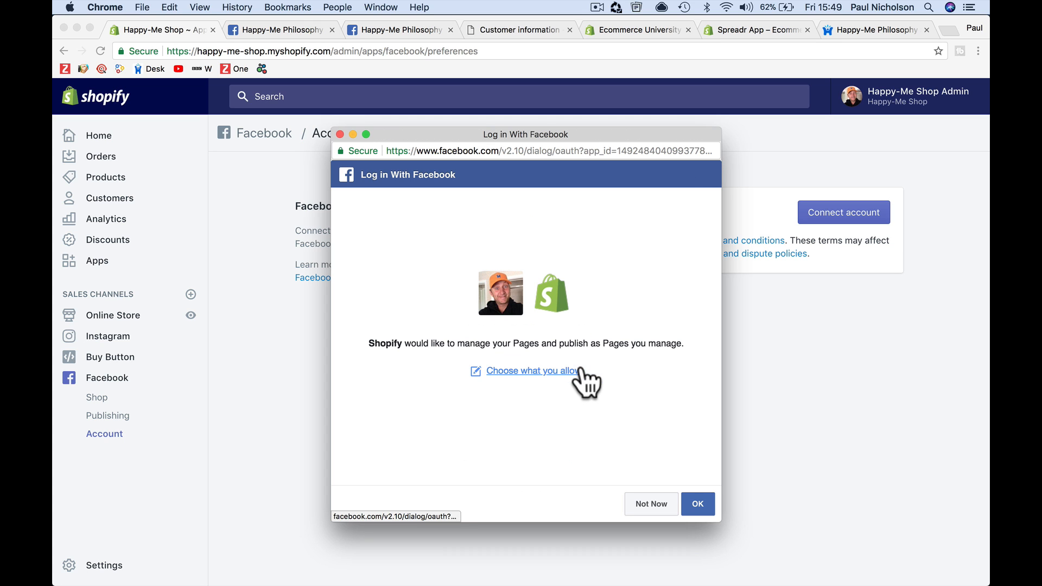
{"action": "left_click", "coordinate": [699, 503]}
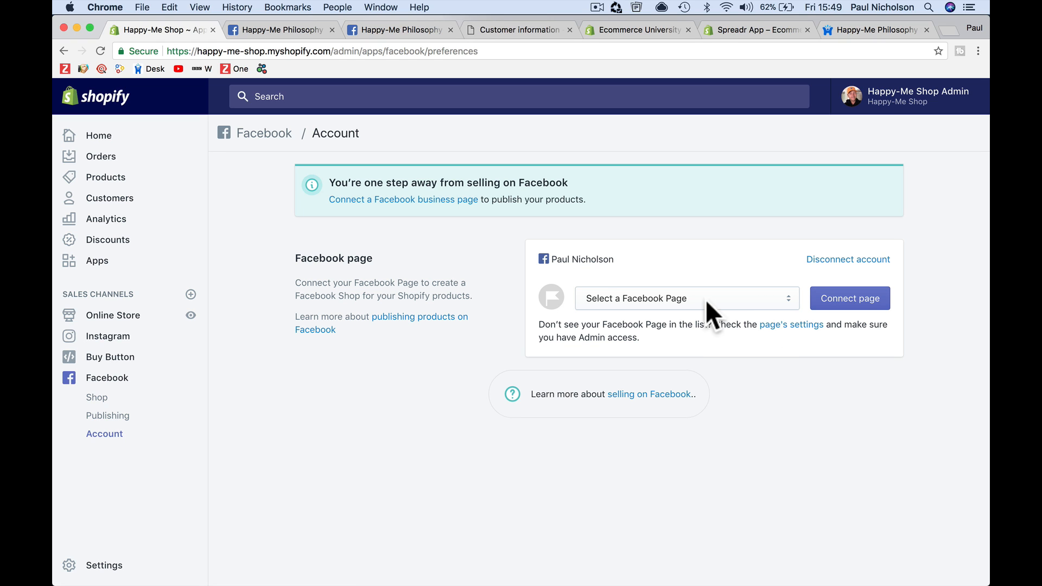
Select the owner's personal Facebook page, connect it, and accept Facebook's terms and conditions
{"action": "left_click", "coordinate": [754, 307]}
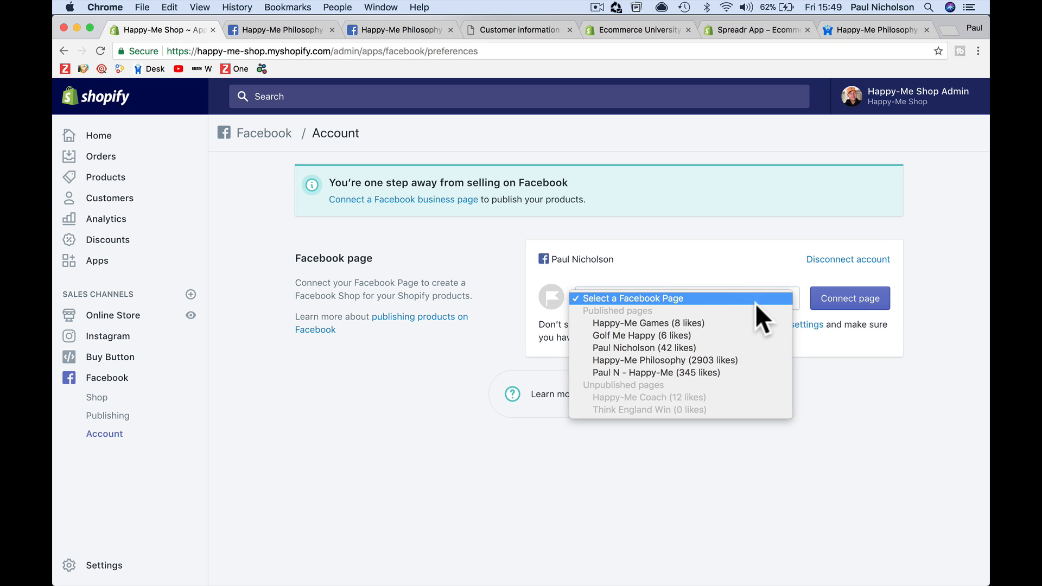
{"action": "left_click", "coordinate": [737, 347]}
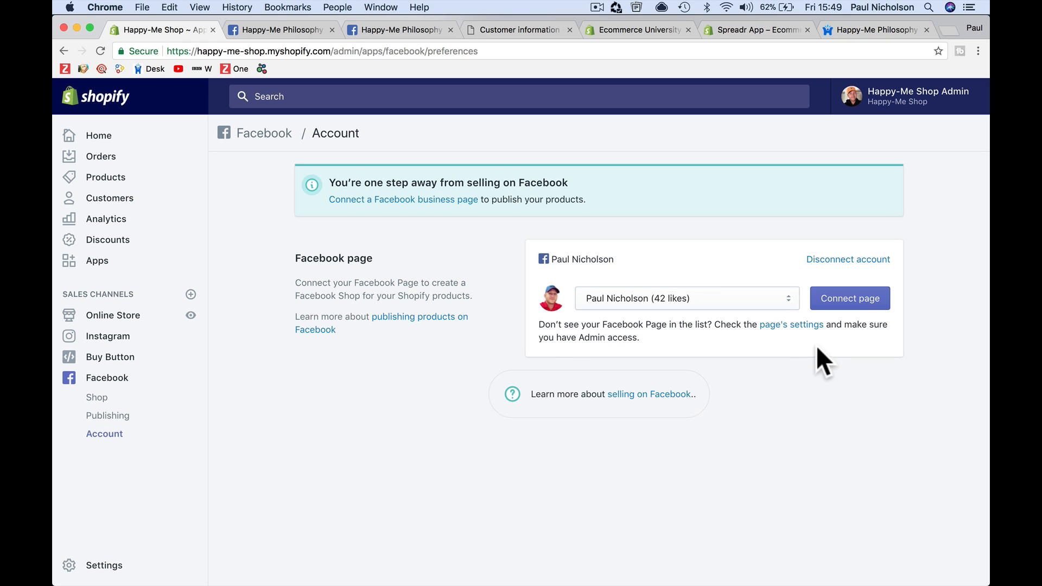
{"action": "left_click", "coordinate": [845, 306]}
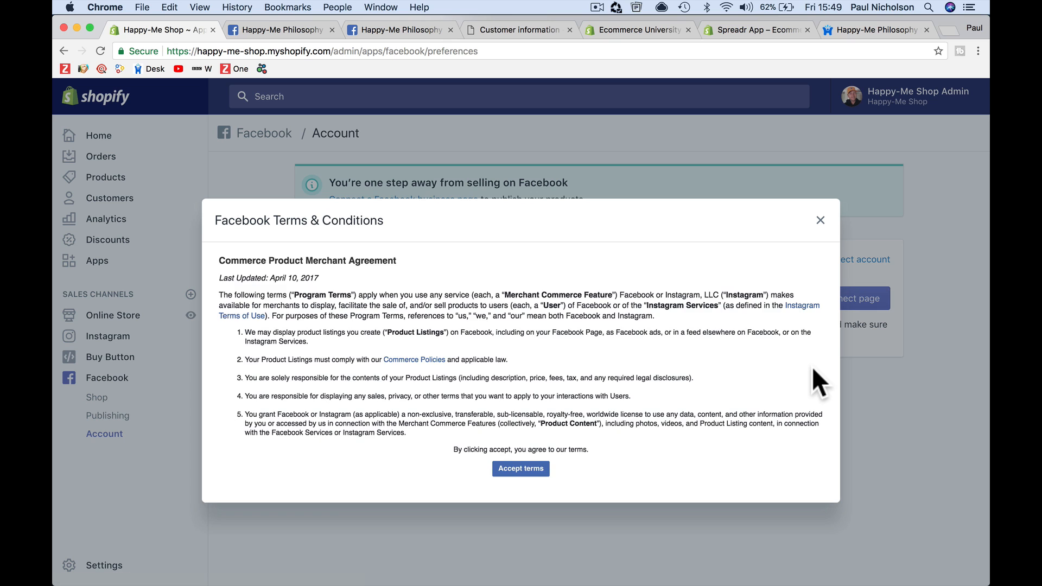
{"action": "left_click", "coordinate": [525, 470]}
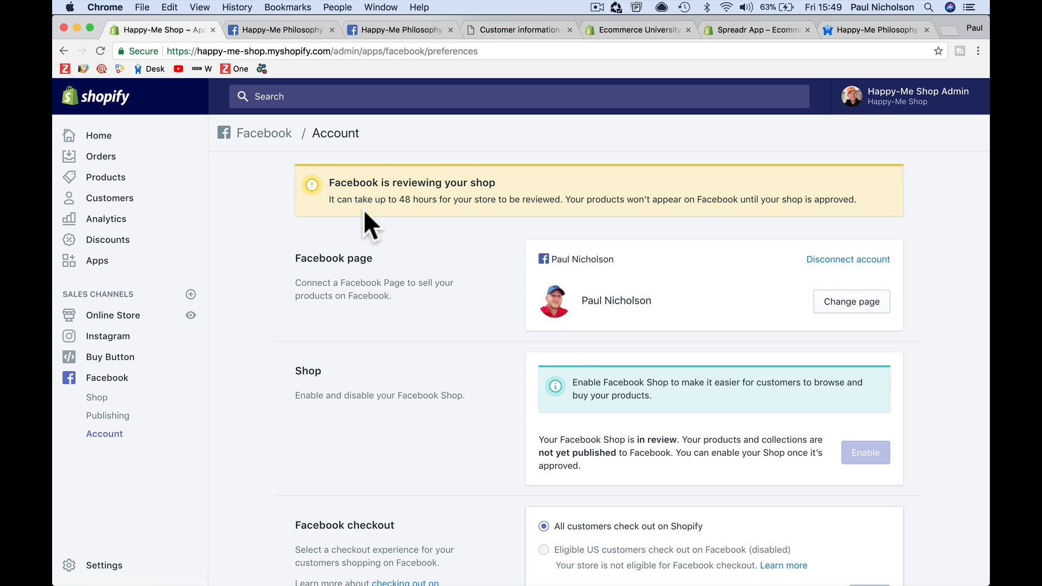
Review the Facebook channel's shop review notice, publishing status and shop setup page
{"action": "left_click_drag", "start_coordinate": [327, 184], "coordinate": [569, 204]}
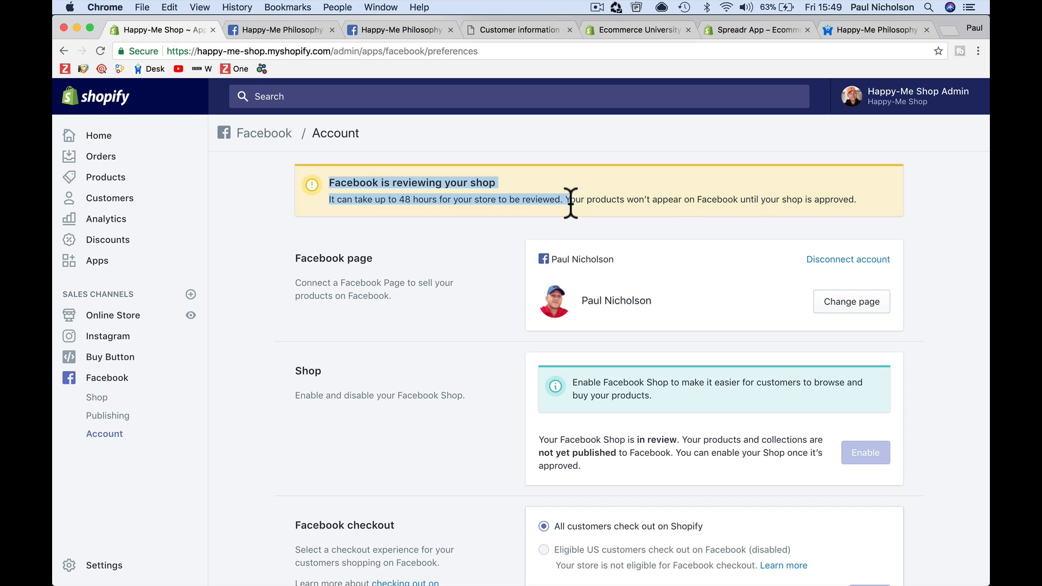
{"action": "left_click", "coordinate": [525, 232]}
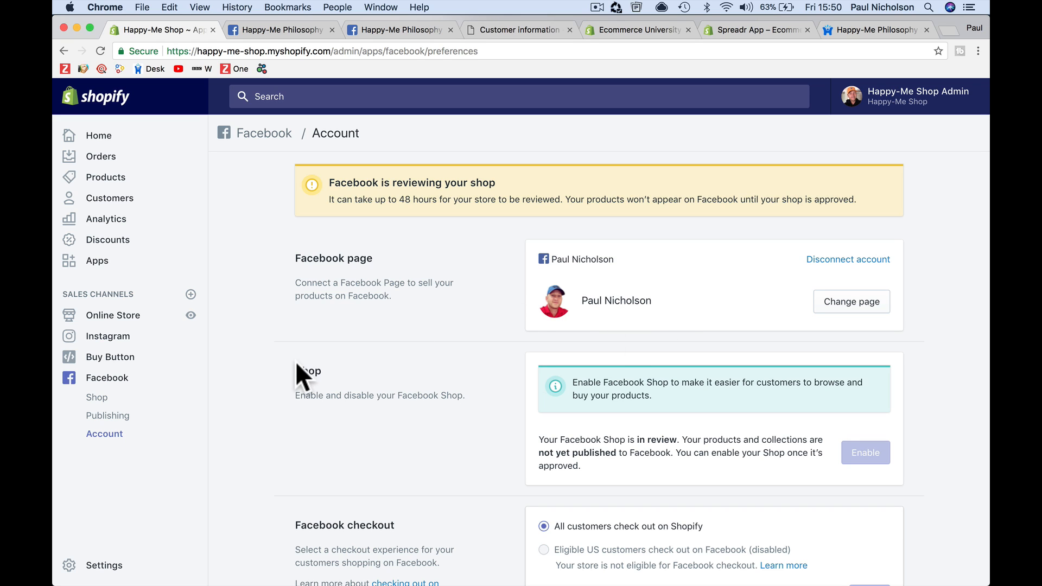
{"action": "left_click", "coordinate": [116, 416]}
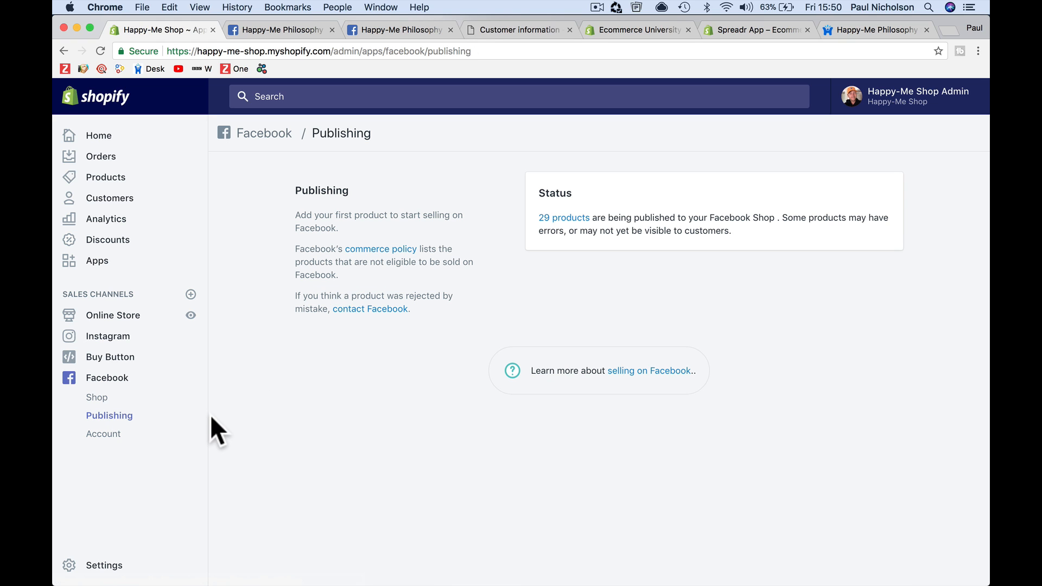
{"action": "left_click", "coordinate": [105, 399]}
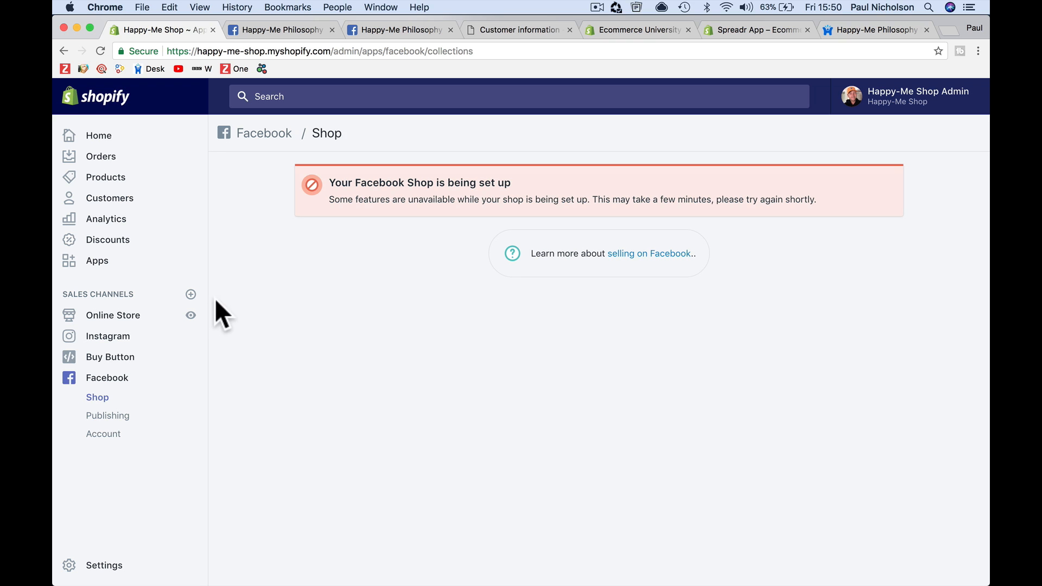
Open the Anything Can Happen framed photo paper poster product and check its sales channel availability
{"action": "left_click", "coordinate": [122, 183]}
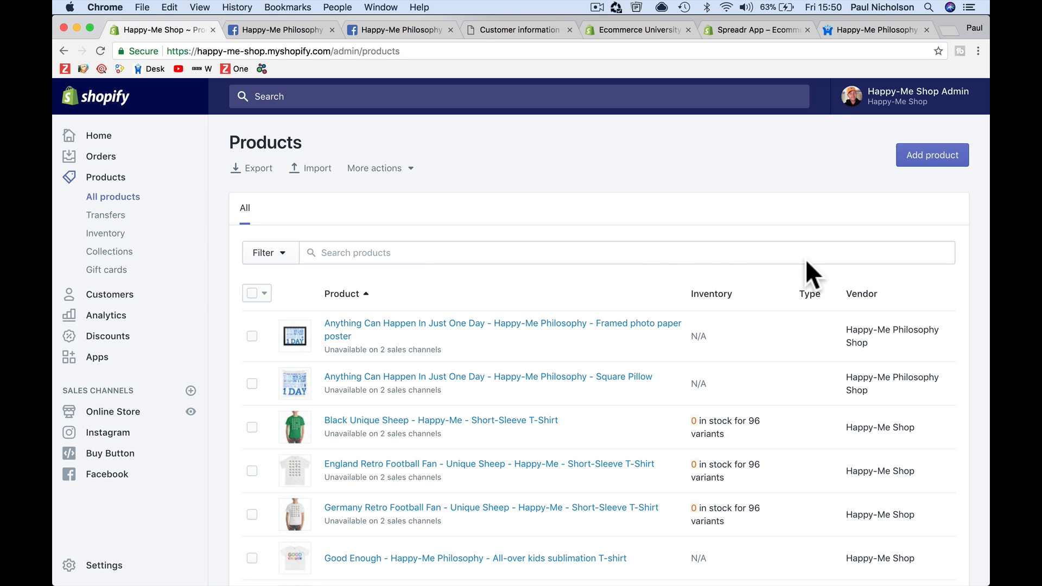
{"action": "left_click", "coordinate": [519, 318]}
{"action": "left_click", "coordinate": [872, 253]}
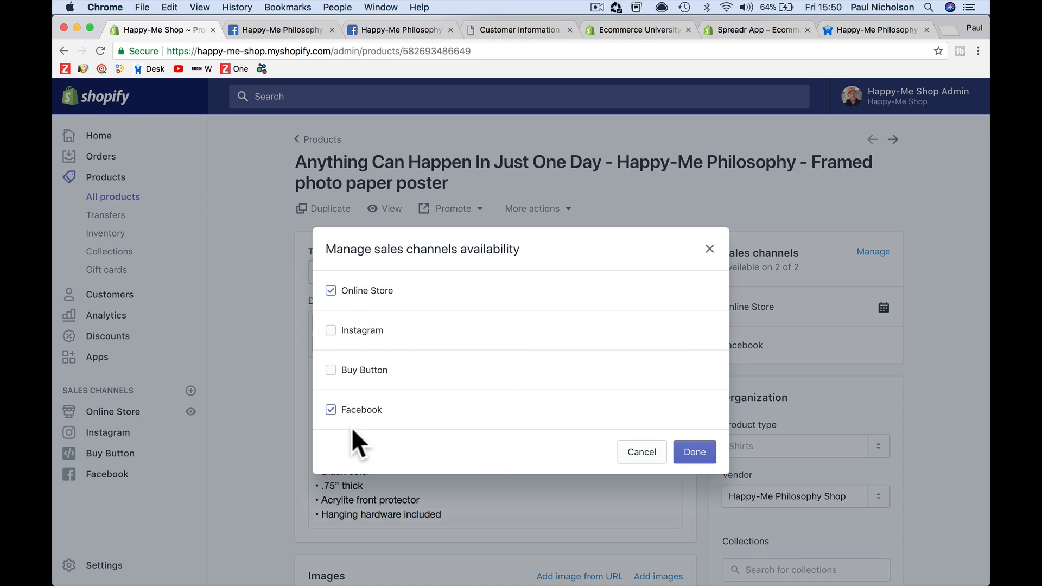
{"action": "left_click", "coordinate": [640, 456]}
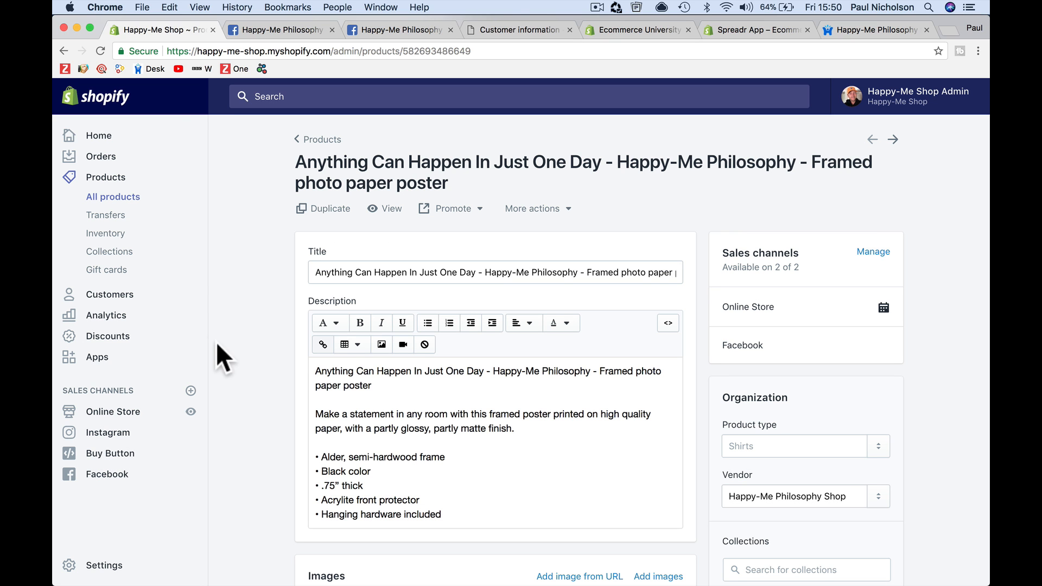
{"action": "left_click", "coordinate": [883, 253]}
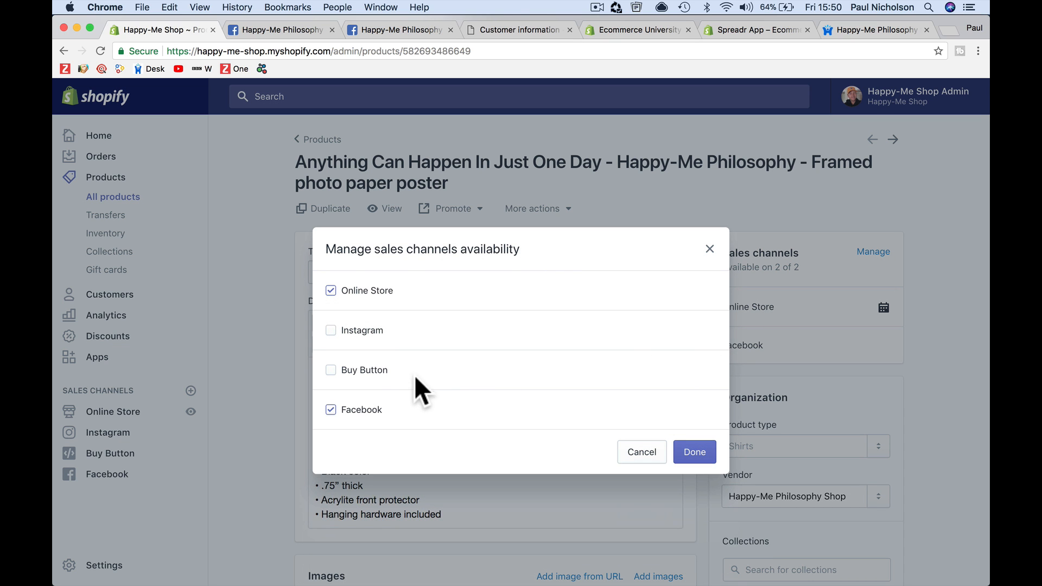
{"action": "left_click", "coordinate": [632, 455]}
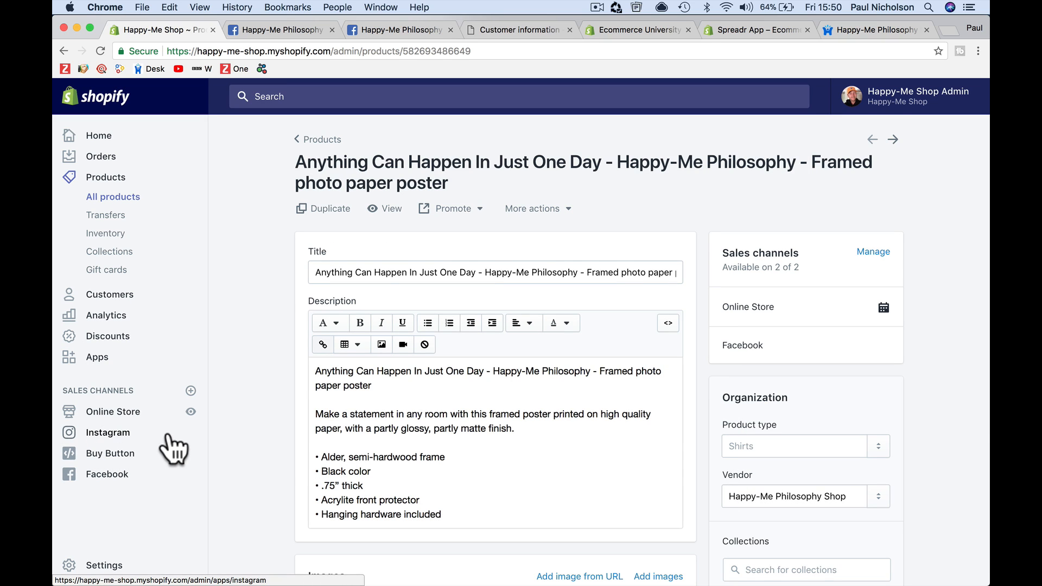
Open the Instagram, Buy Button and Facebook Shop channel pages in turn
{"action": "left_click", "coordinate": [130, 433]}
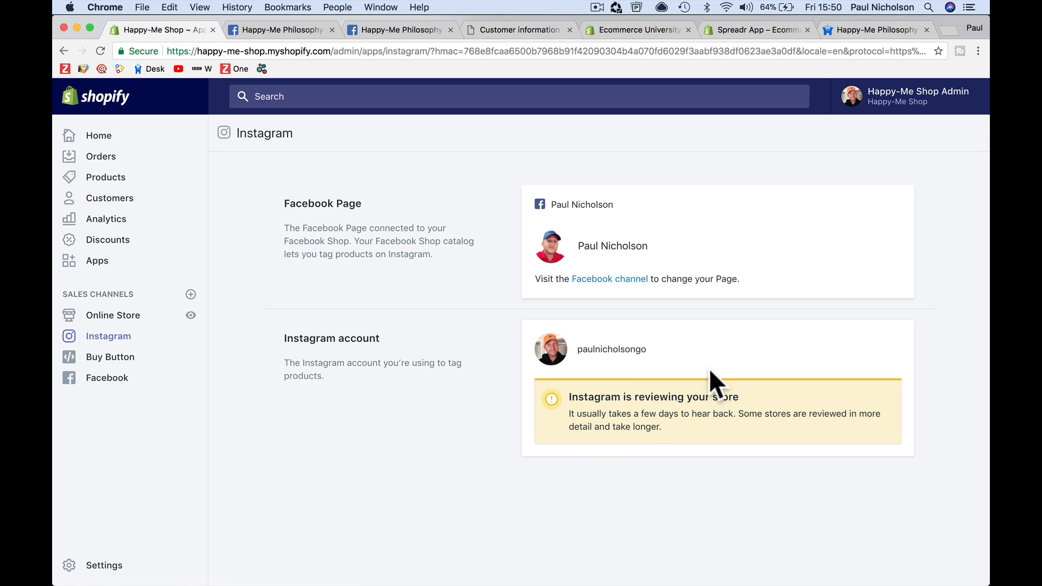
{"action": "left_click", "coordinate": [193, 357]}
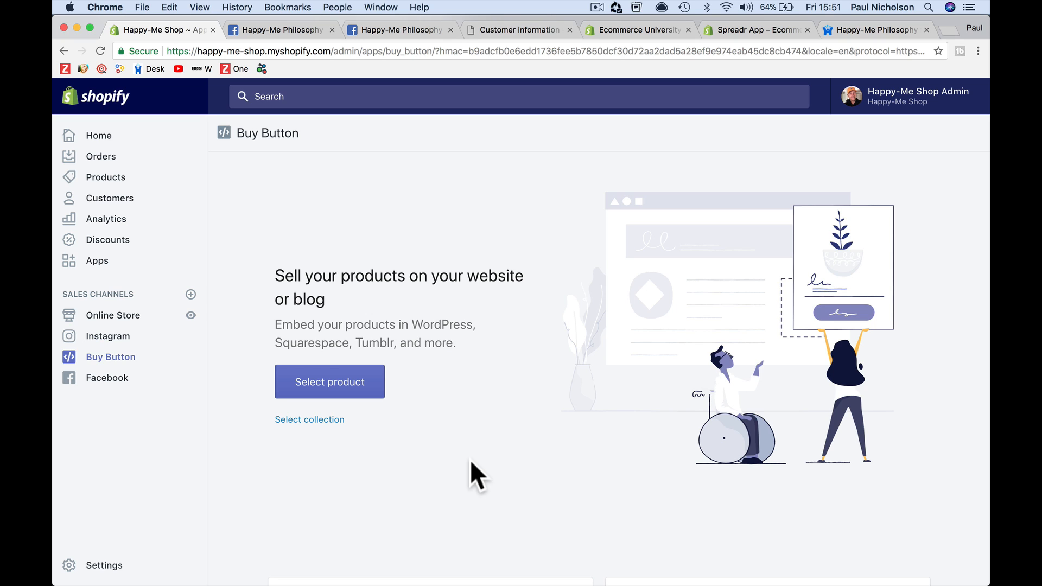
{"action": "left_click", "coordinate": [107, 378]}
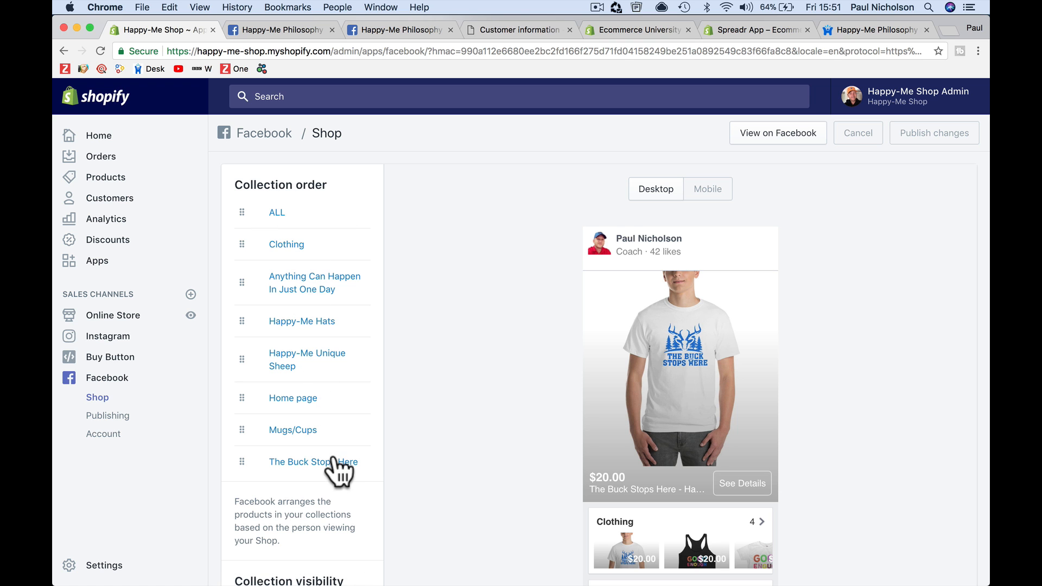
Move the Clothing collection to the top of the Facebook shop's collection order
{"action": "scroll", "coordinate": [337, 466], "scroll_direction": "down", "scroll_amount": 3}
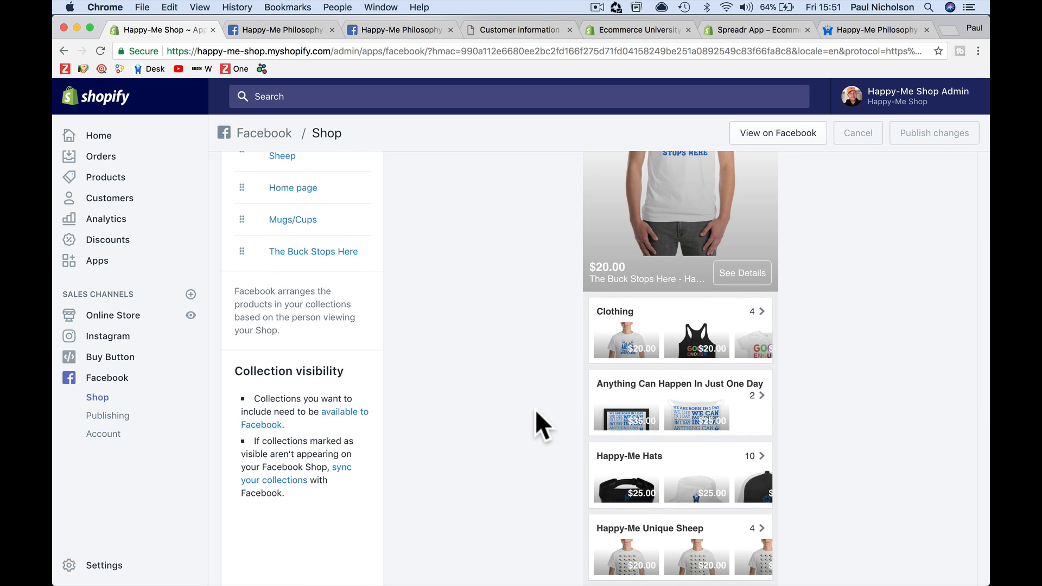
{"action": "scroll", "coordinate": [537, 426], "scroll_direction": "up", "scroll_amount": 3}
{"action": "left_click_drag", "start_coordinate": [242, 244], "coordinate": [242, 213]}
{"action": "scroll", "coordinate": [502, 332], "scroll_direction": "down", "scroll_amount": 2}
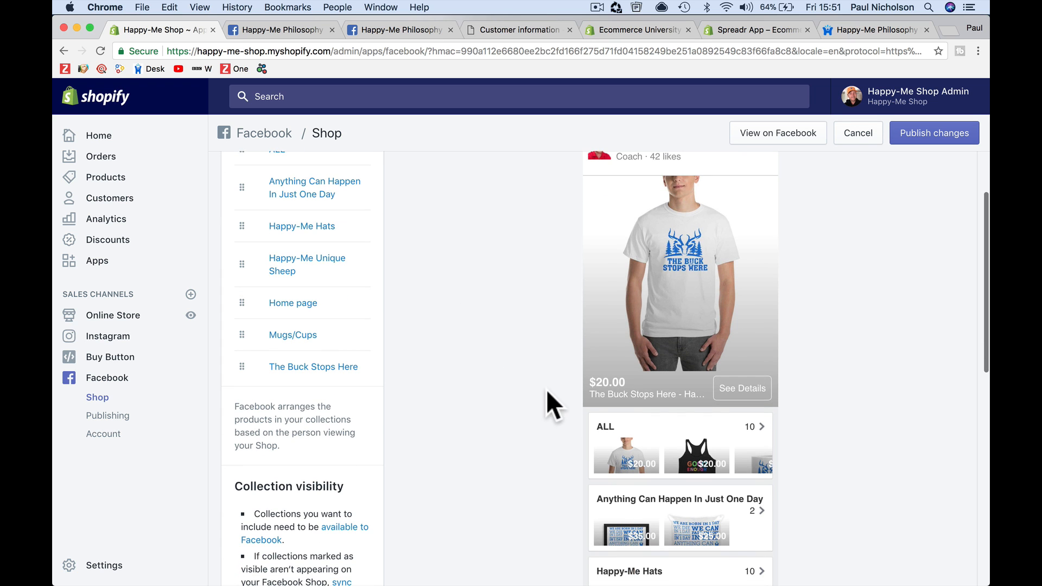
{"action": "scroll", "coordinate": [547, 391], "scroll_direction": "down", "scroll_amount": 5}
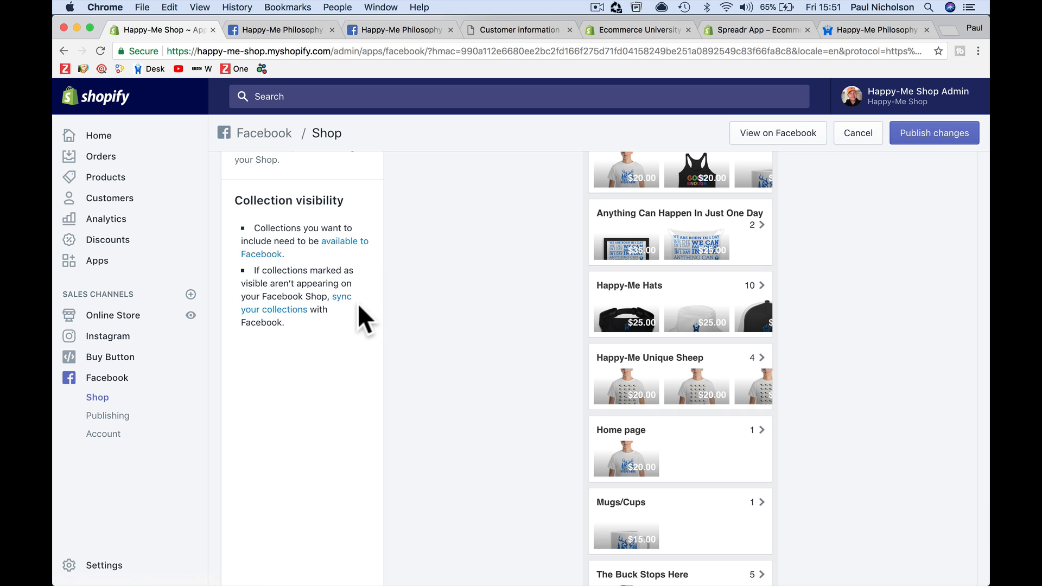
Sync the store's collections with the Facebook Shop
{"action": "left_click", "coordinate": [297, 311]}
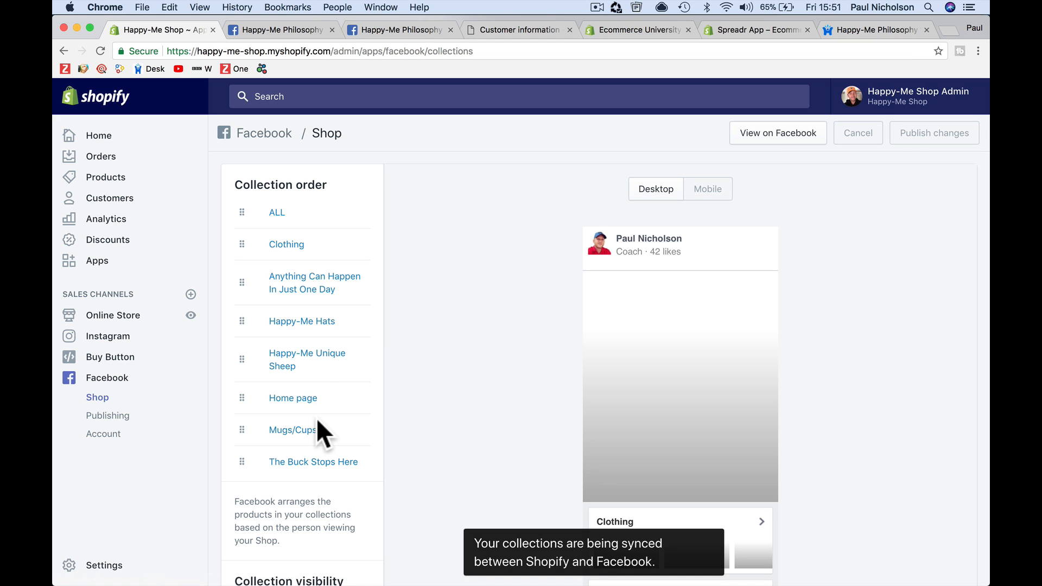
{"action": "scroll", "coordinate": [318, 425], "scroll_direction": "down", "scroll_amount": 7}
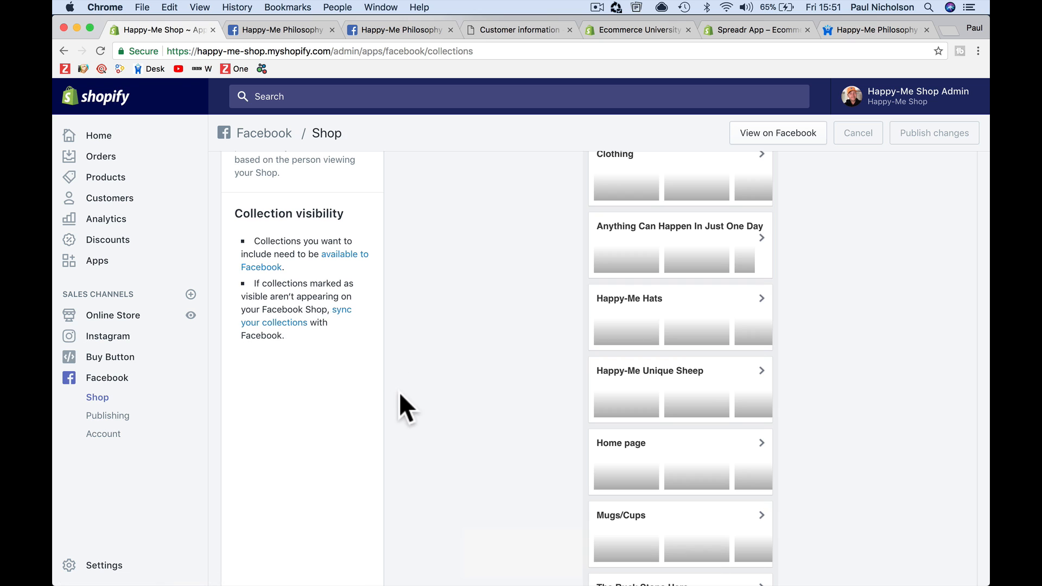
{"action": "scroll", "coordinate": [392, 331], "scroll_direction": "up", "scroll_amount": 1}
{"action": "scroll", "coordinate": [392, 331], "scroll_direction": "up", "scroll_amount": 3}
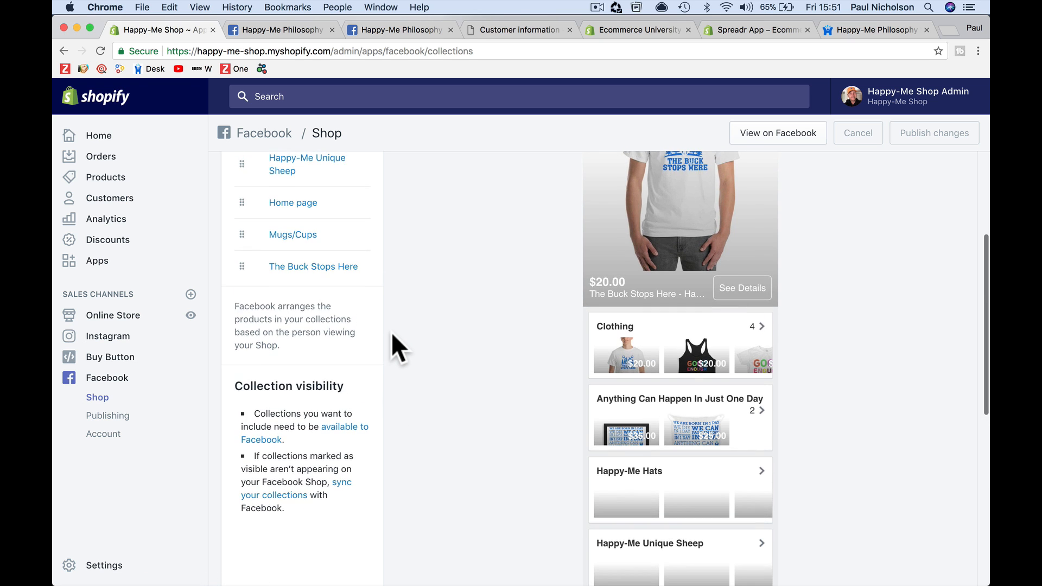
View the shop on Facebook, browse its product listings and open the Healthy Eating - Video Training product
{"action": "left_click", "coordinate": [756, 139]}
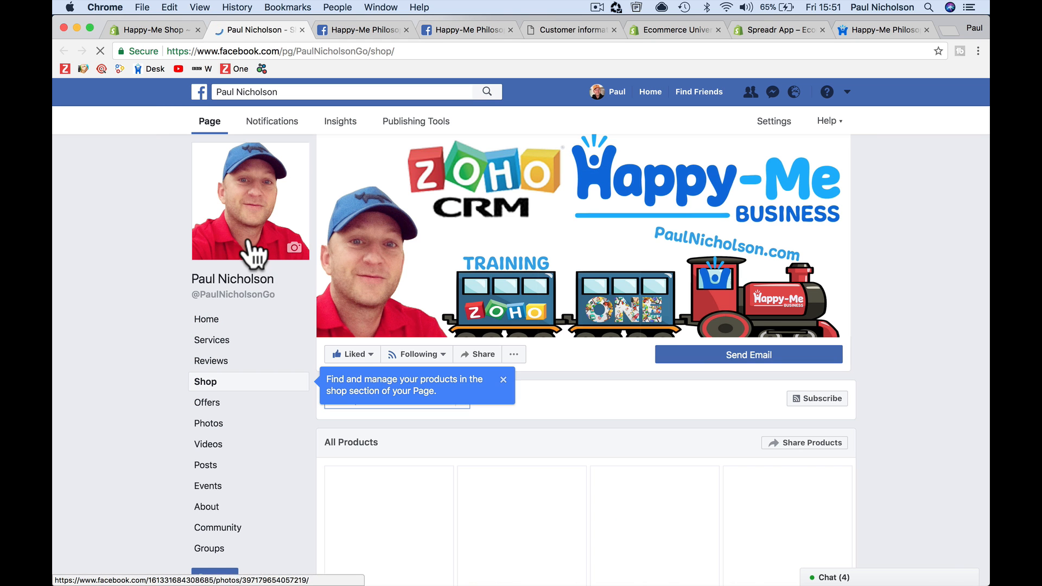
{"action": "scroll", "coordinate": [493, 333], "scroll_direction": "down", "scroll_amount": 3}
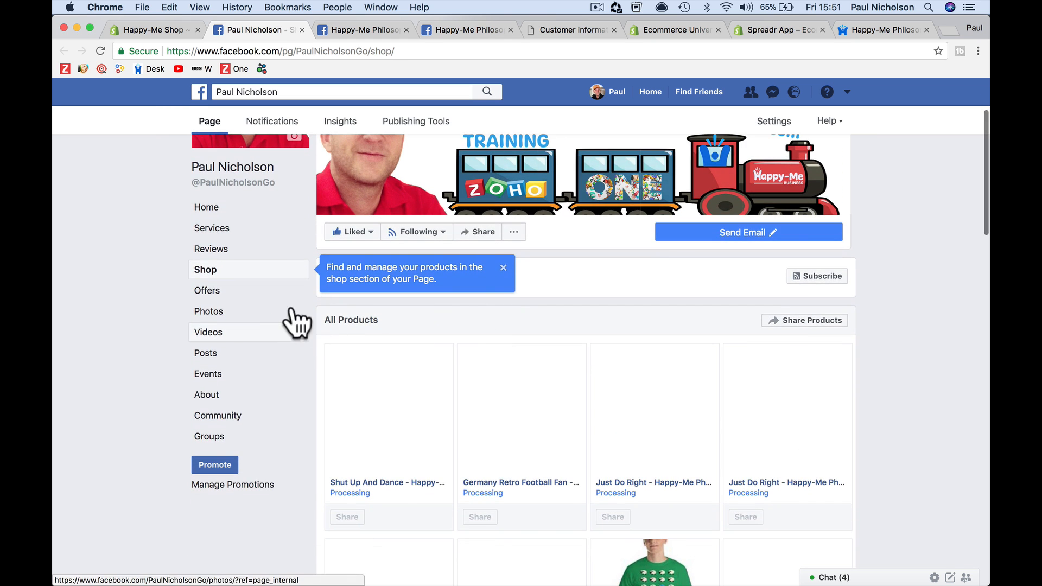
{"action": "scroll", "coordinate": [525, 474], "scroll_direction": "down", "scroll_amount": 8}
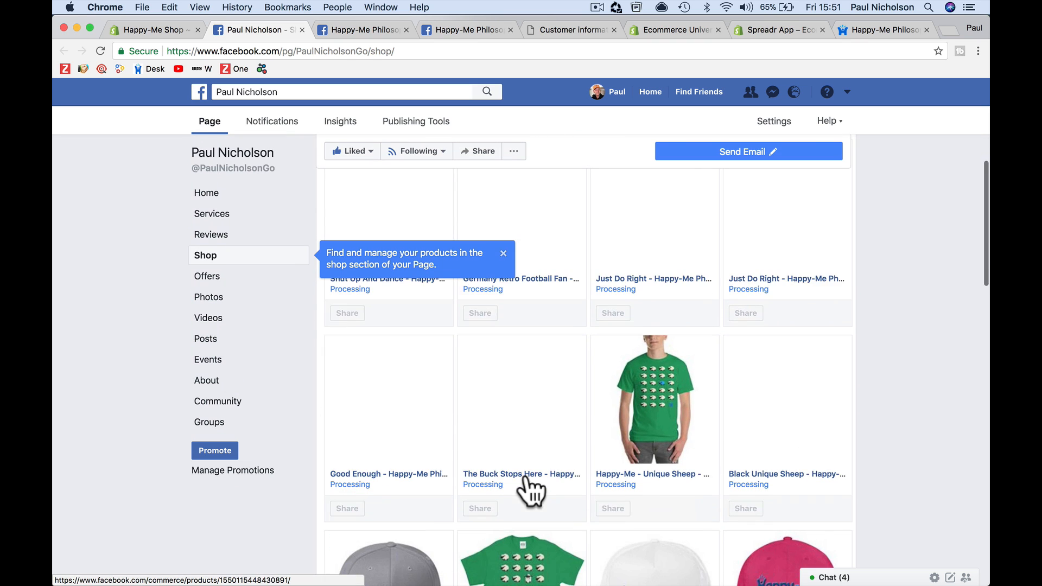
{"action": "scroll", "coordinate": [526, 474], "scroll_direction": "down", "scroll_amount": 3}
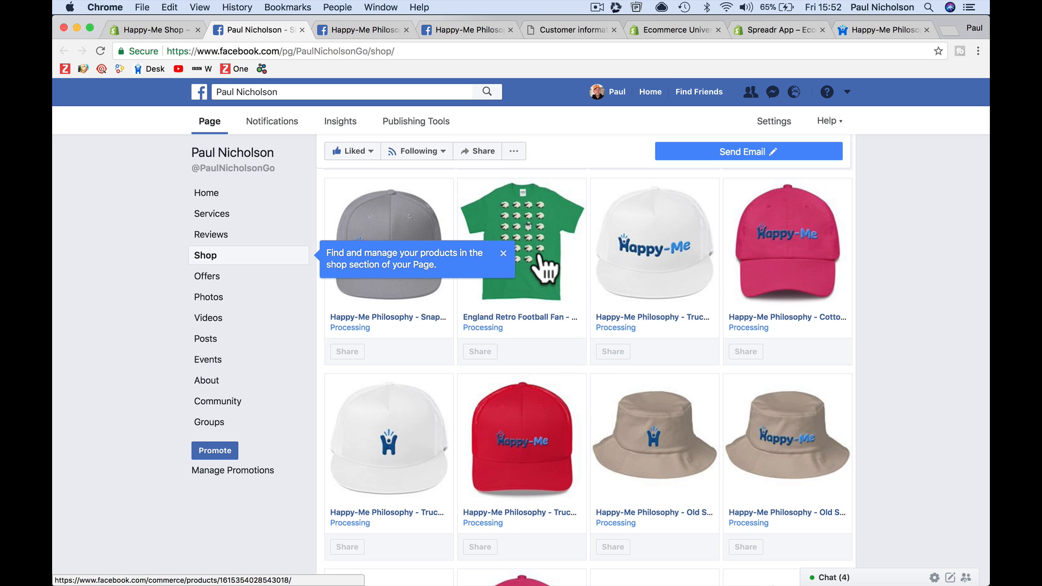
{"action": "scroll", "coordinate": [538, 256], "scroll_direction": "up", "scroll_amount": 8}
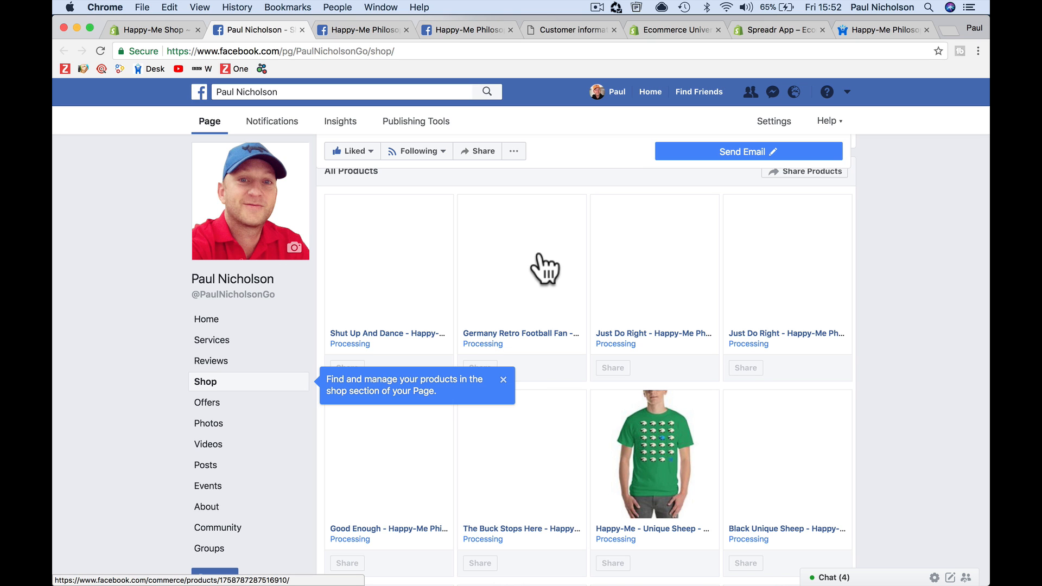
{"action": "scroll", "coordinate": [539, 254], "scroll_direction": "down", "scroll_amount": 8}
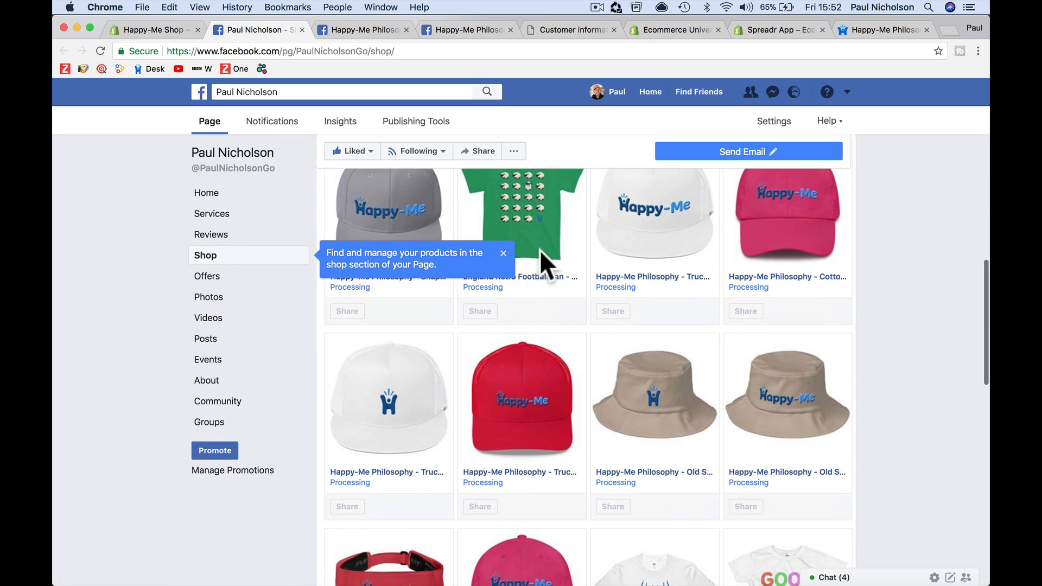
{"action": "scroll", "coordinate": [540, 251], "scroll_direction": "down", "scroll_amount": 8}
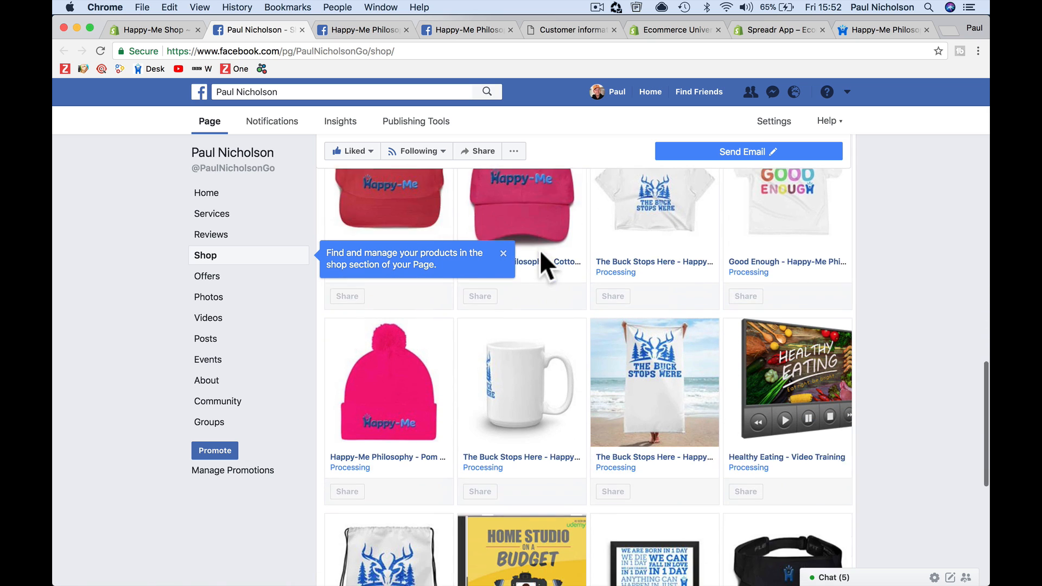
{"action": "scroll", "coordinate": [540, 250], "scroll_direction": "down", "scroll_amount": 3}
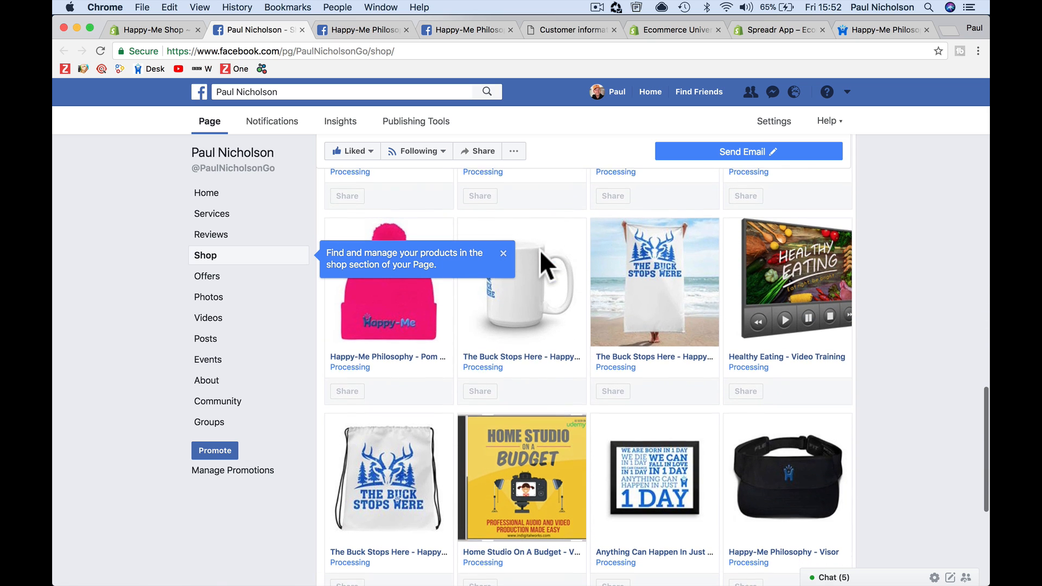
{"action": "left_click", "coordinate": [736, 267]}
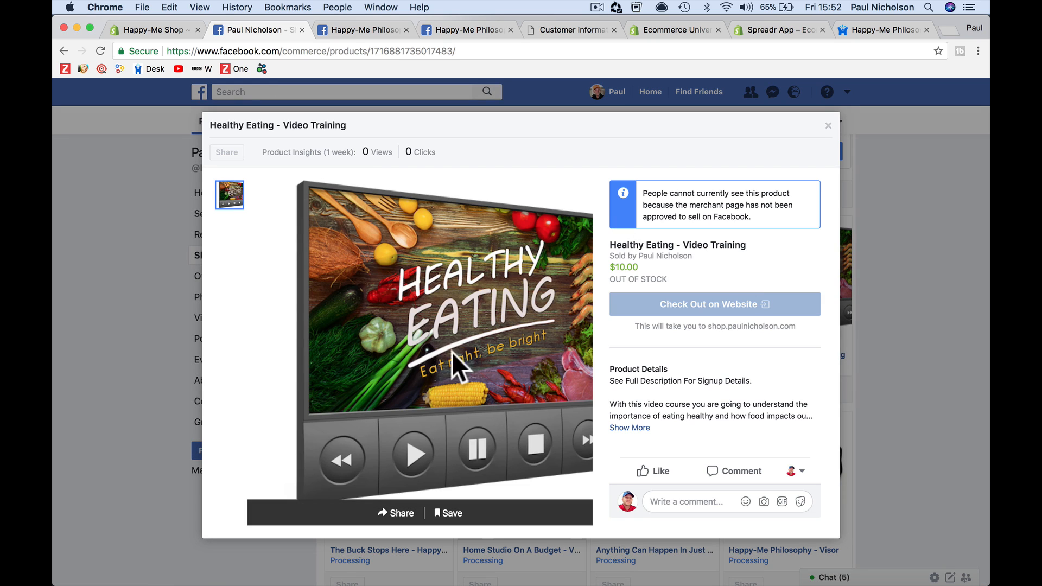